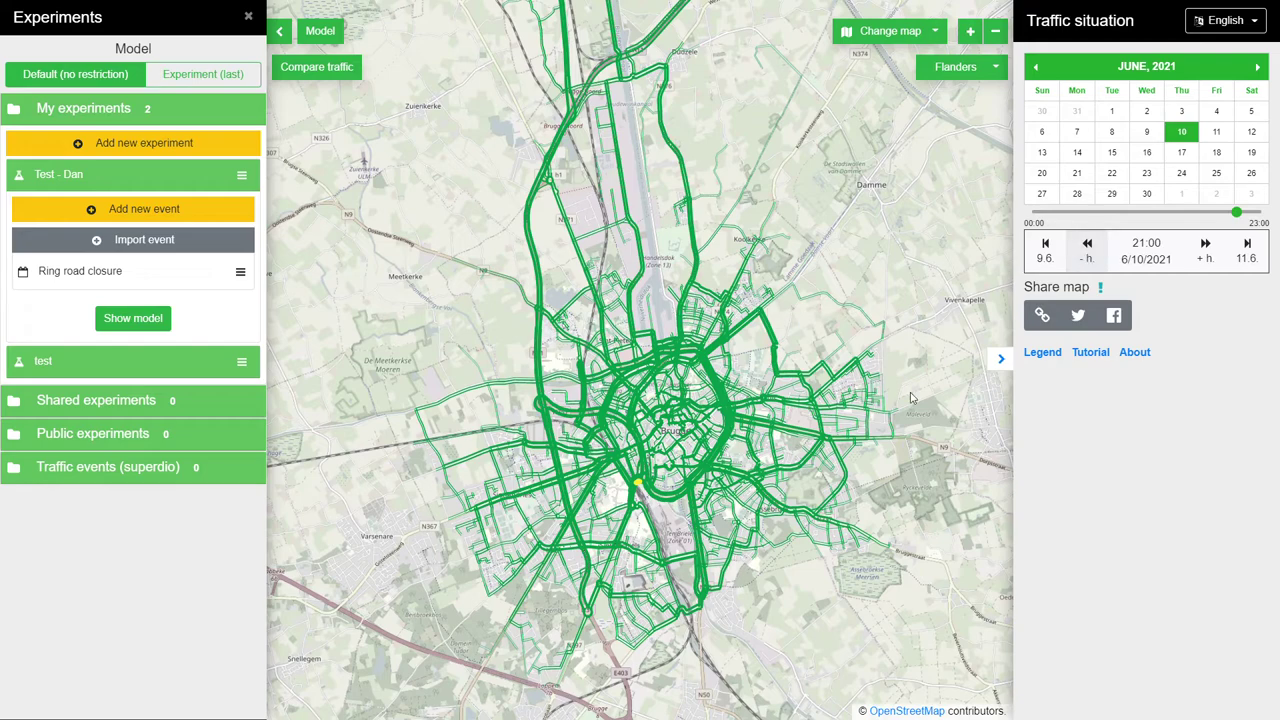
# - Recentre the map on Bruges and step the traffic time back one hour to 20:00
pyautogui.scroll(-1, 708, 395)
pyautogui.scroll(-1, 708, 395)
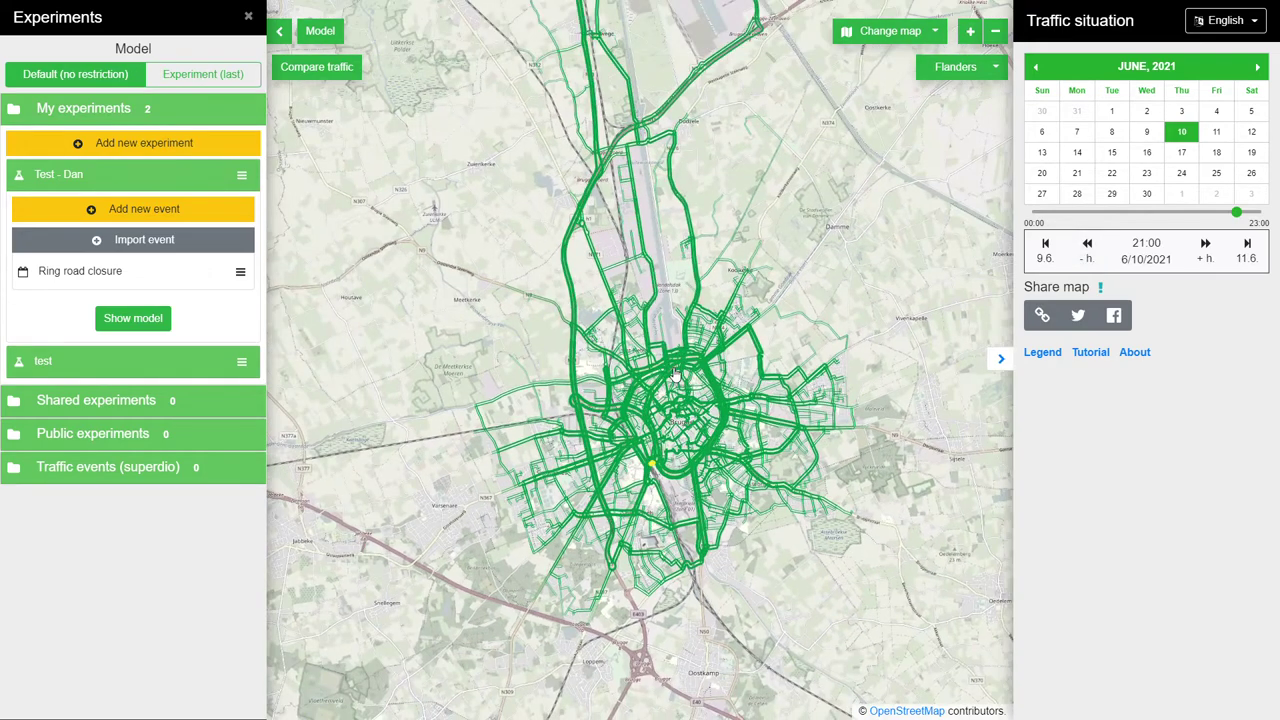
pyautogui.moveTo(707, 323); pyautogui.dragTo(696, 401)
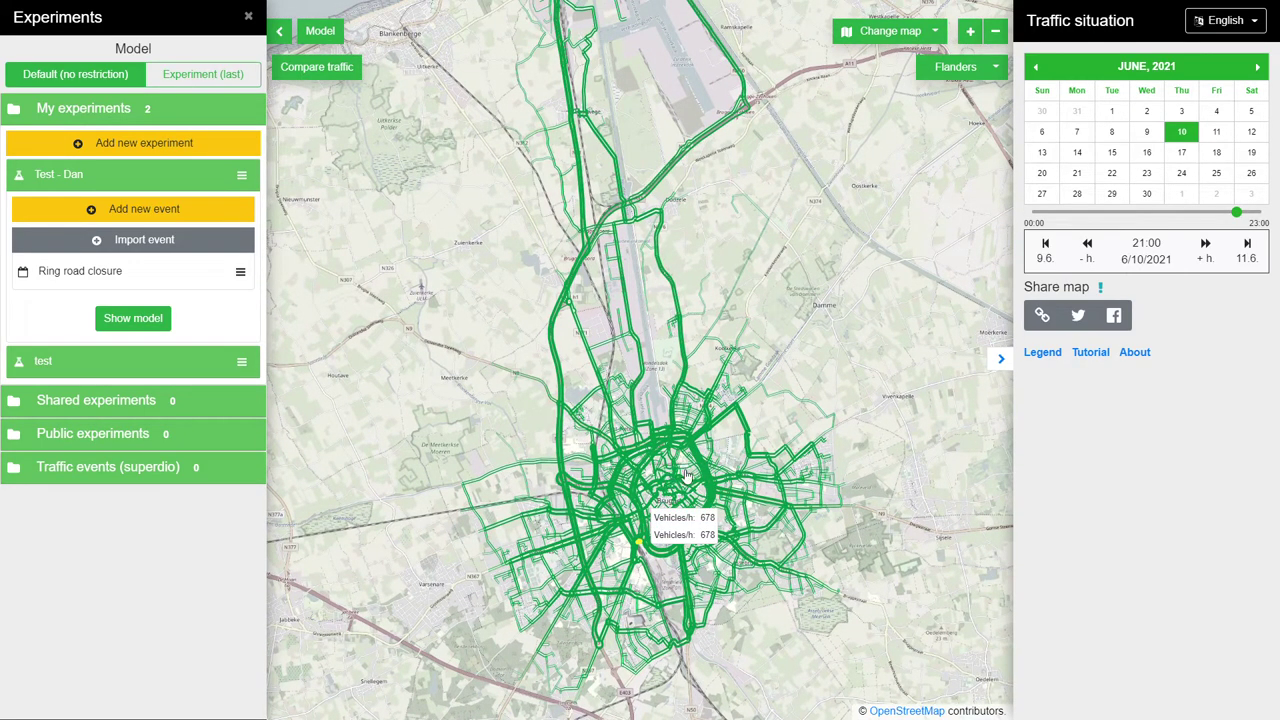
pyautogui.scroll(1, 689, 484)
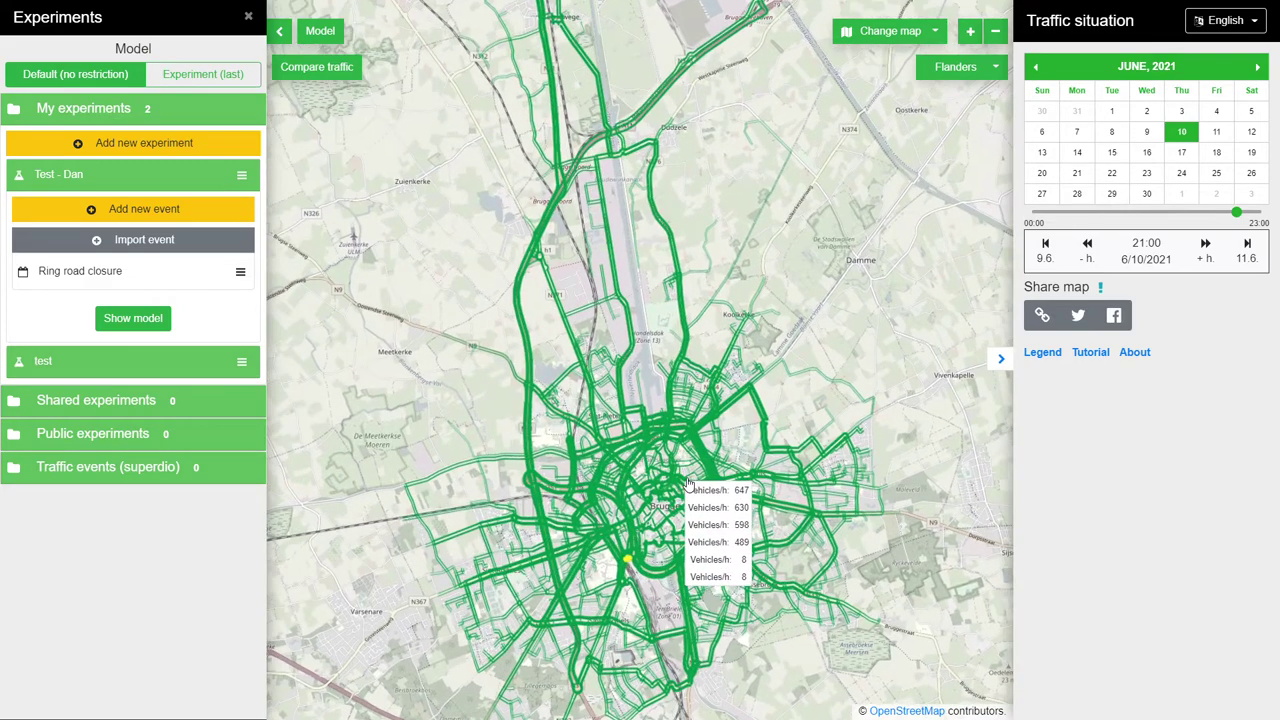
pyautogui.click(1102, 257)
# - Step the traffic time back from 19:00 to 15:00 and bring the ring road into view
pyautogui.click(1101, 257)
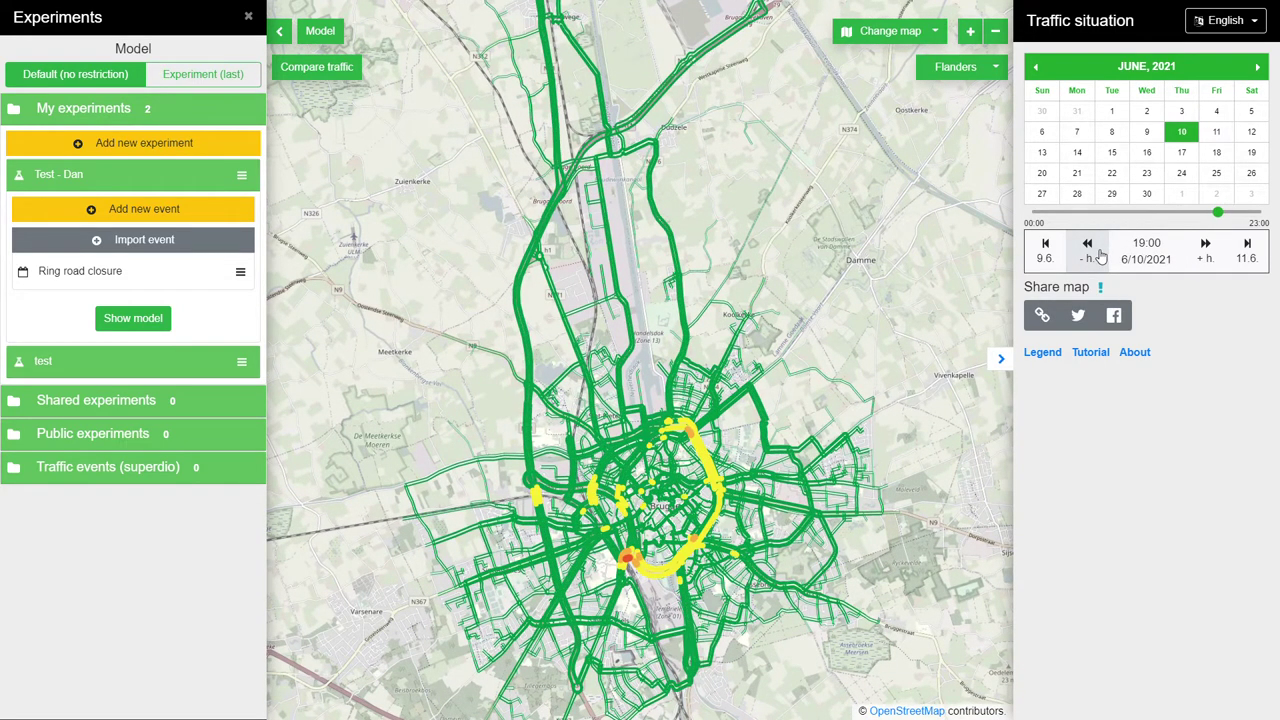
pyautogui.click(1101, 257)
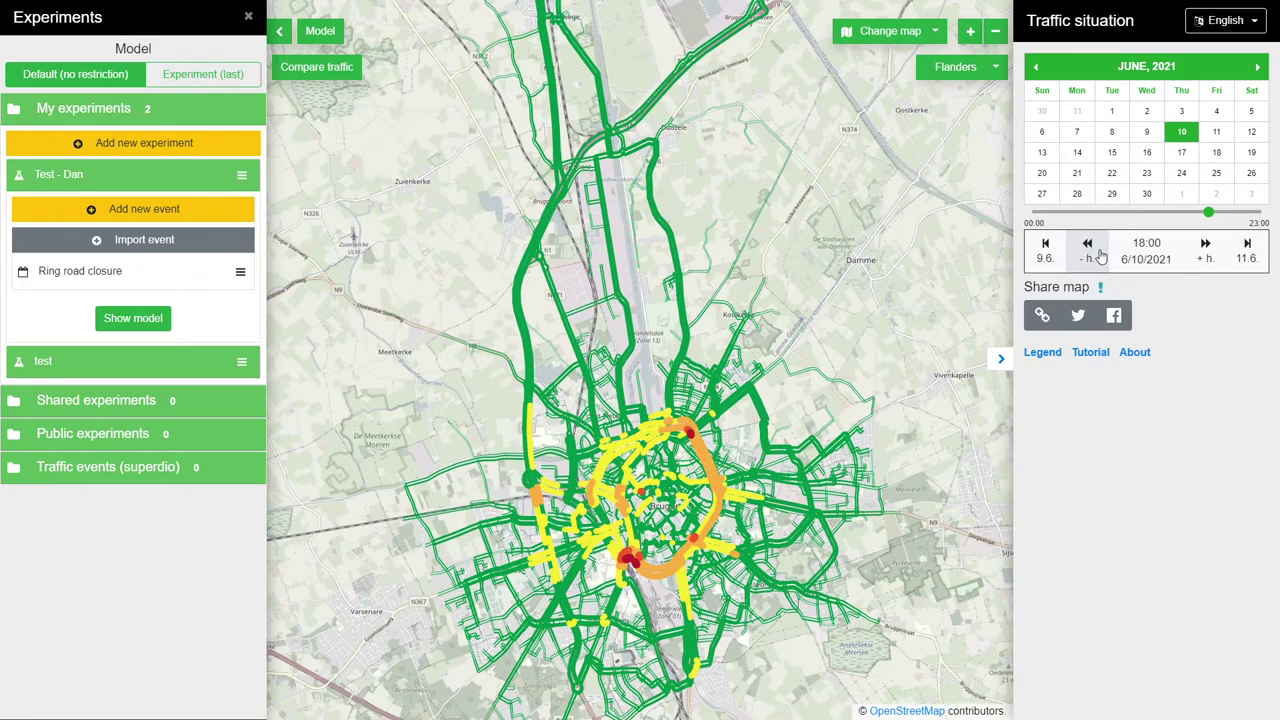
pyautogui.click(1101, 257)
pyautogui.click(1101, 257)
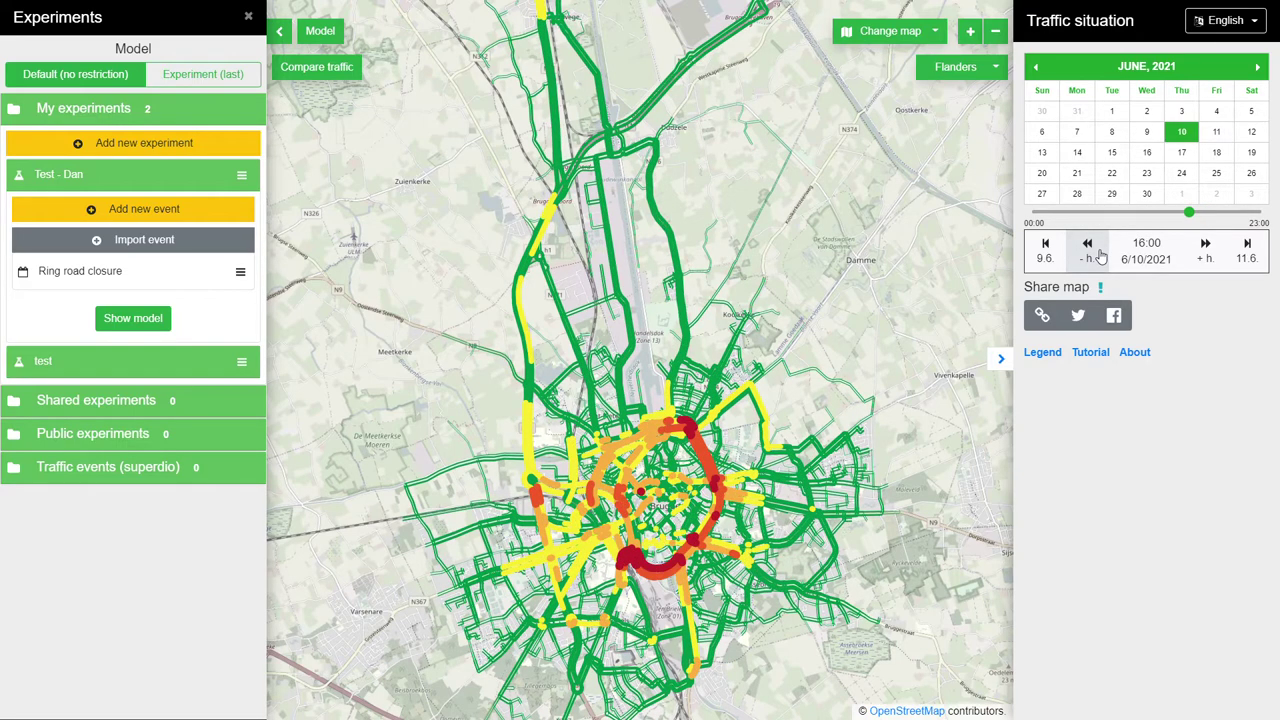
pyautogui.click(1101, 257)
pyautogui.scroll(2, 692, 478)
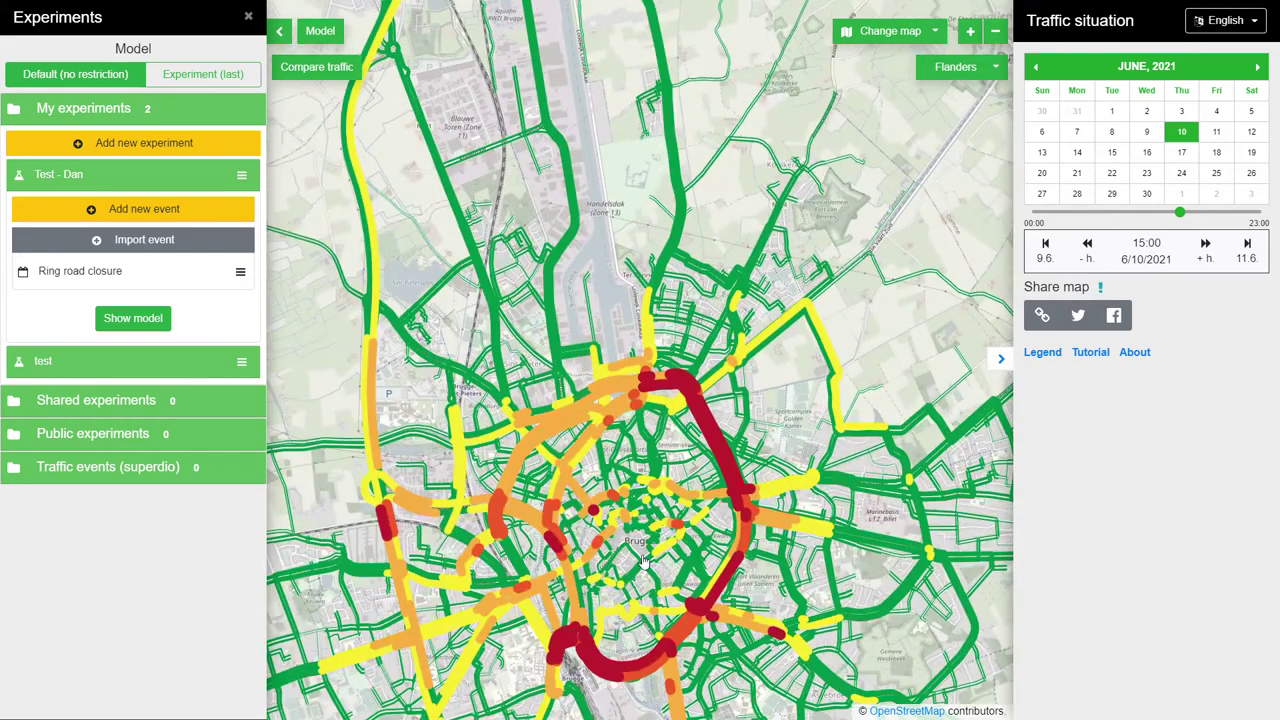
pyautogui.moveTo(692, 478); pyautogui.dragTo(696, 378)
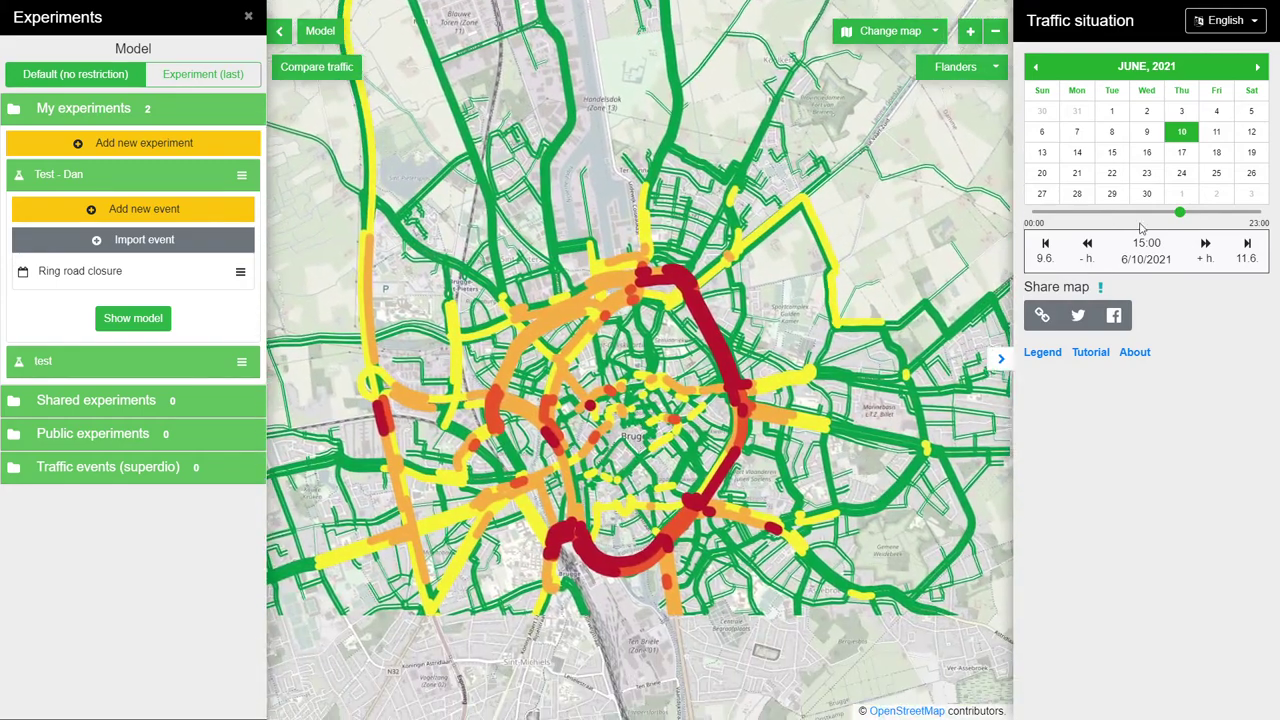
# - Continue stepping the time back through 14:00, 13:00 and 12:00 to 11:00
pyautogui.click(1099, 258)
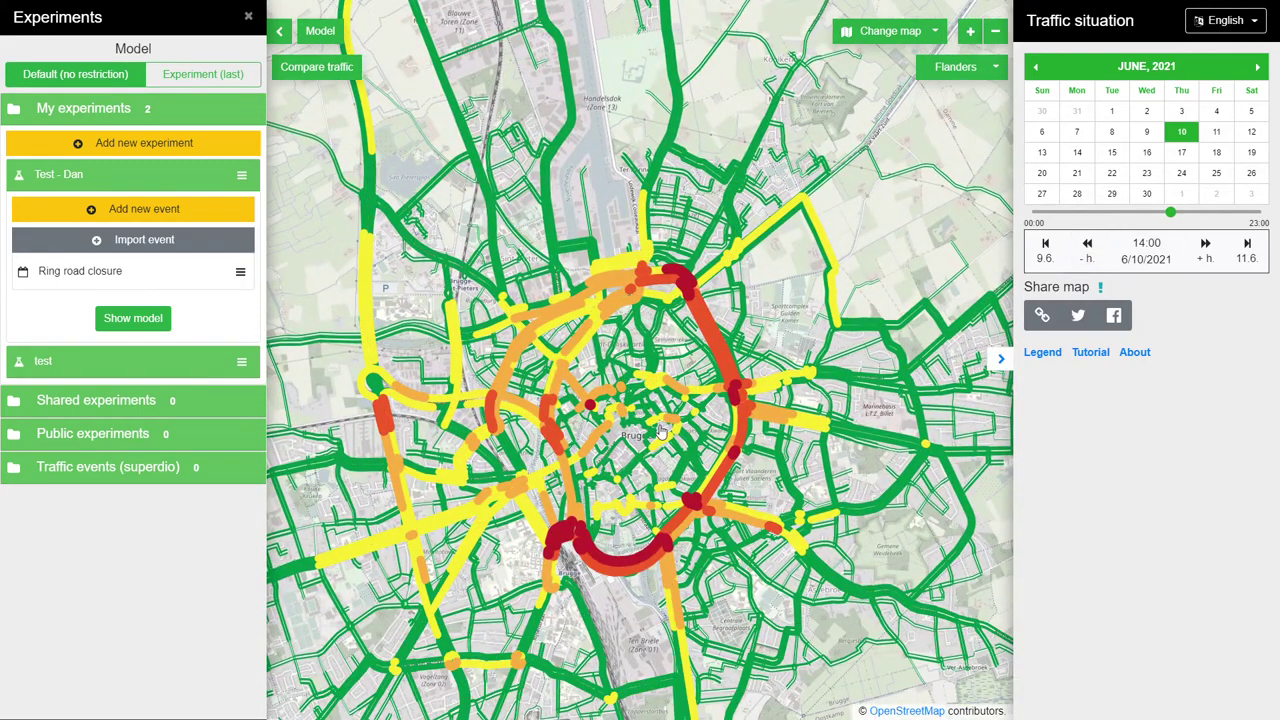
pyautogui.scroll(1, 660, 430)
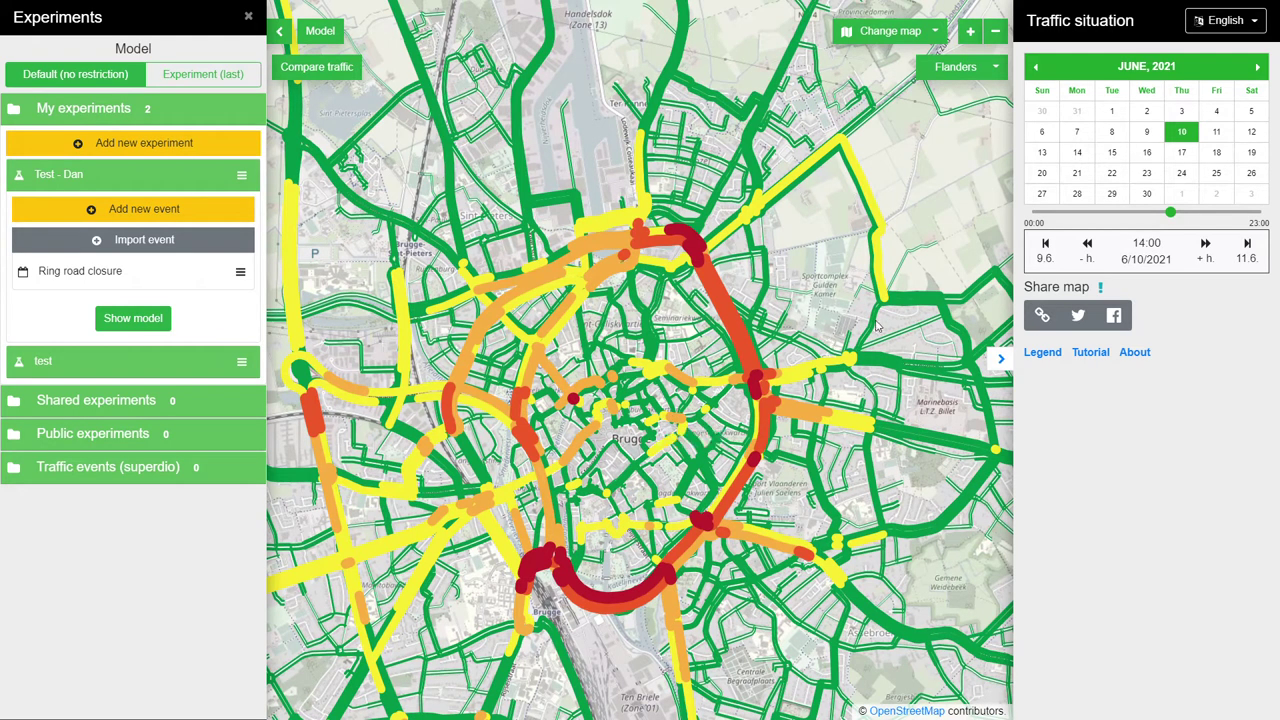
pyautogui.click(1088, 258)
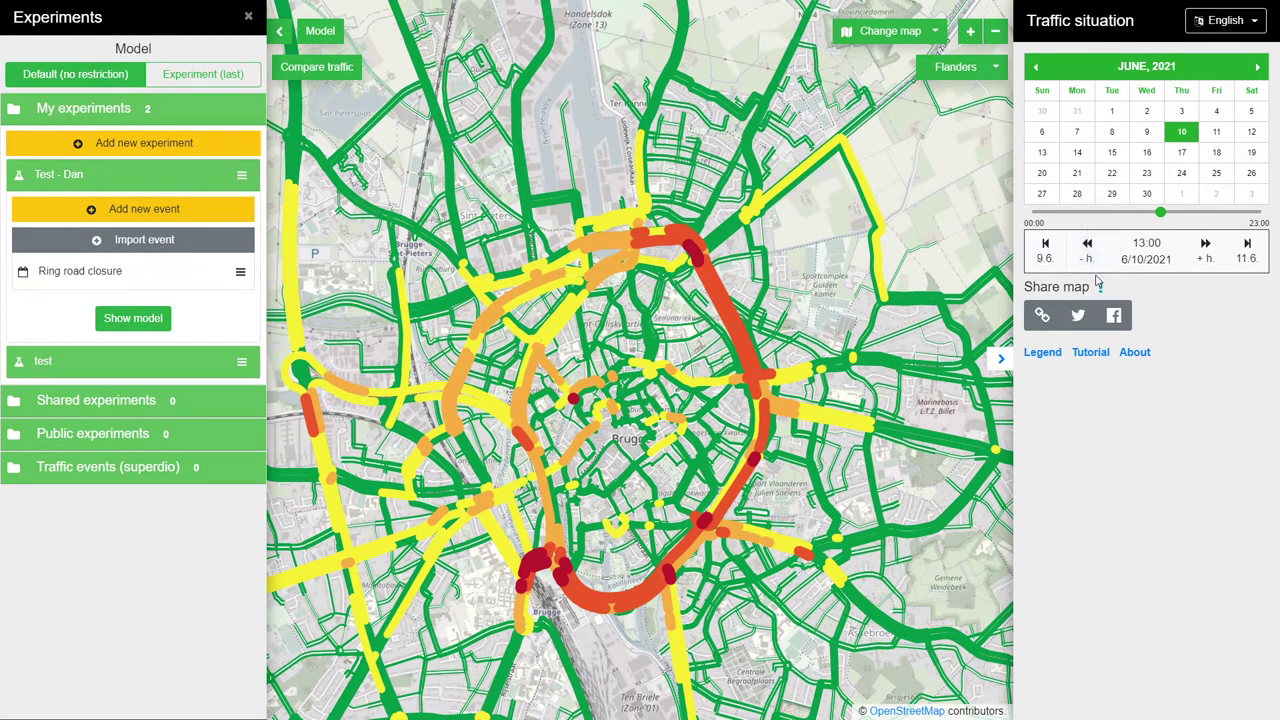
pyautogui.click(1106, 261)
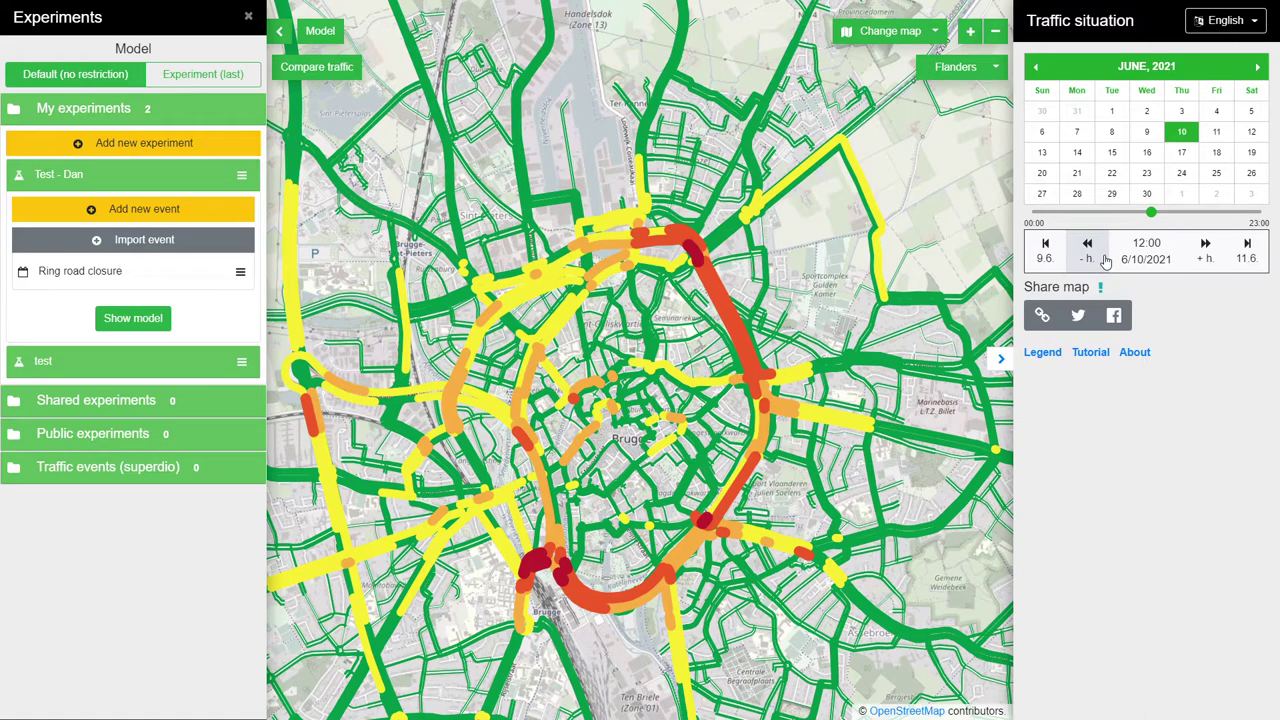
pyautogui.click(1106, 261)
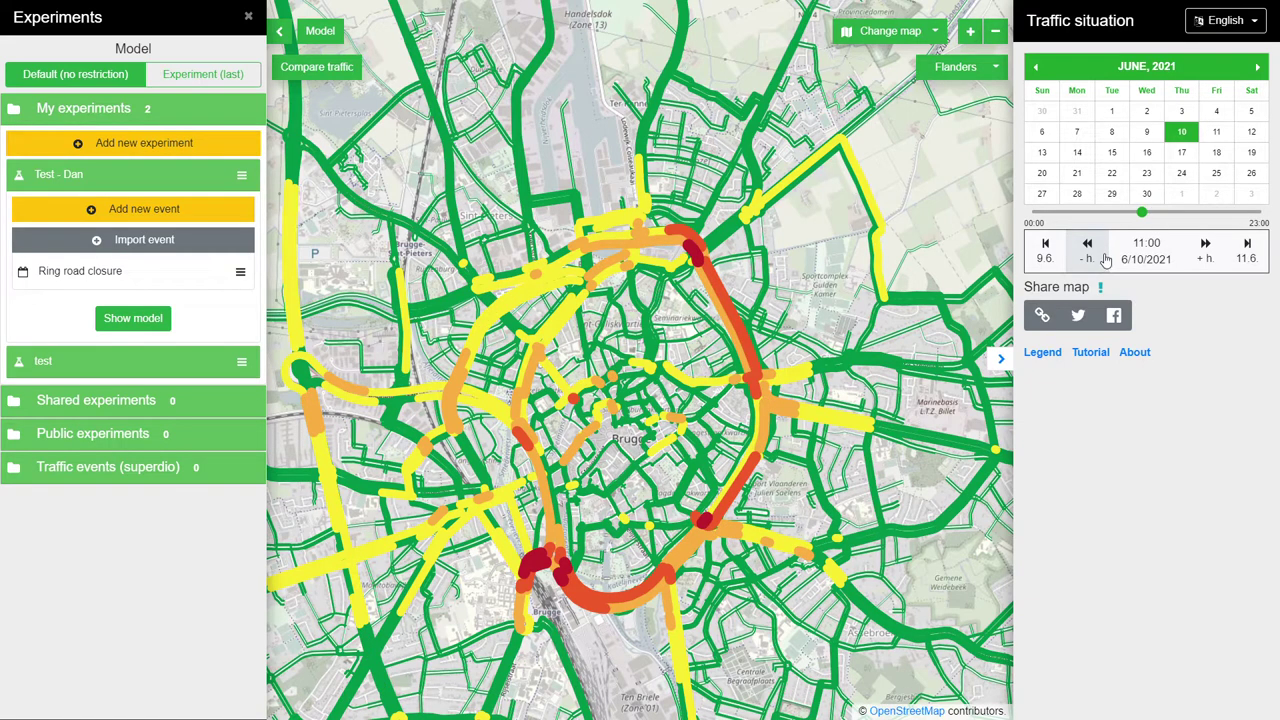
pyautogui.click(136, 280)
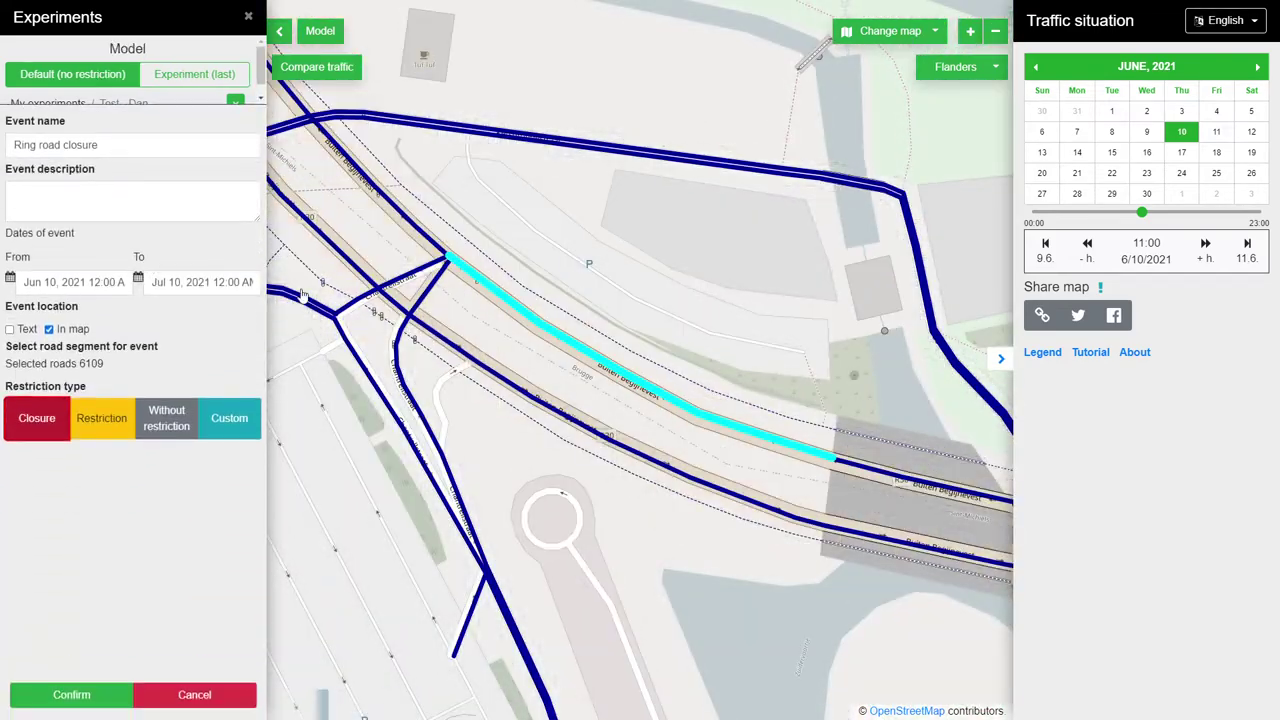
pyautogui.scroll(-3, 655, 336)
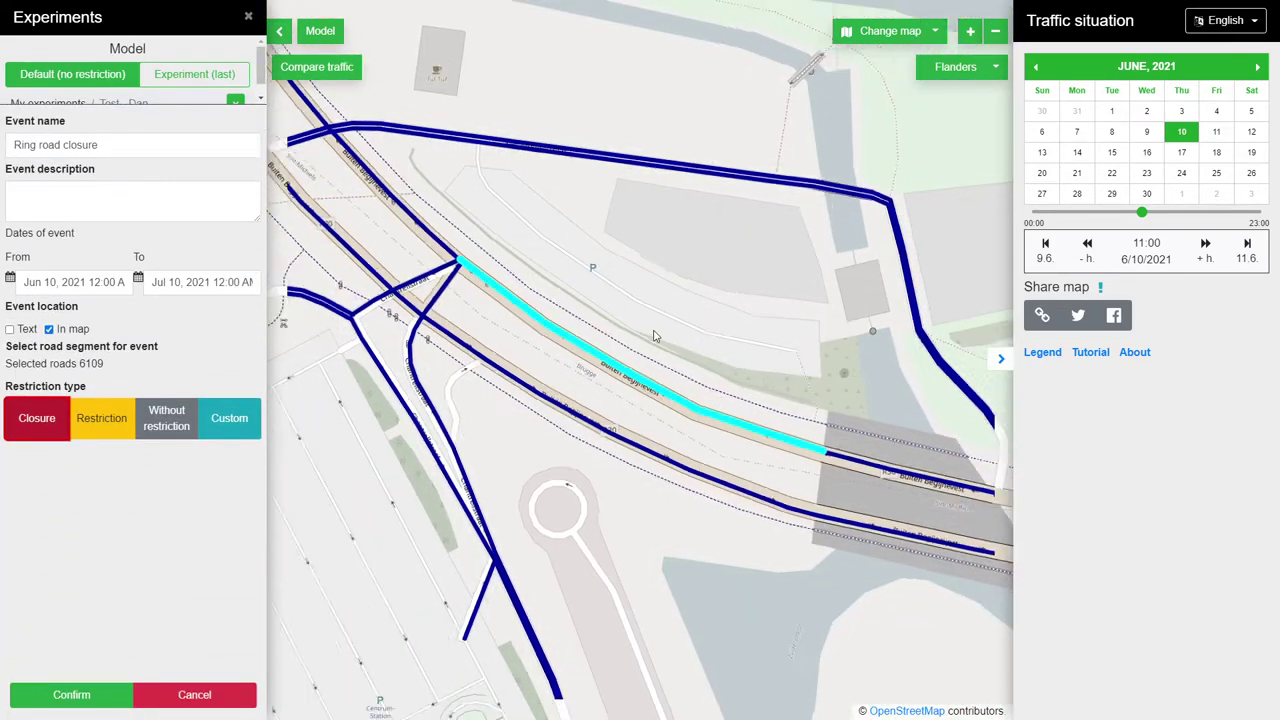
pyautogui.scroll(-3, 655, 336)
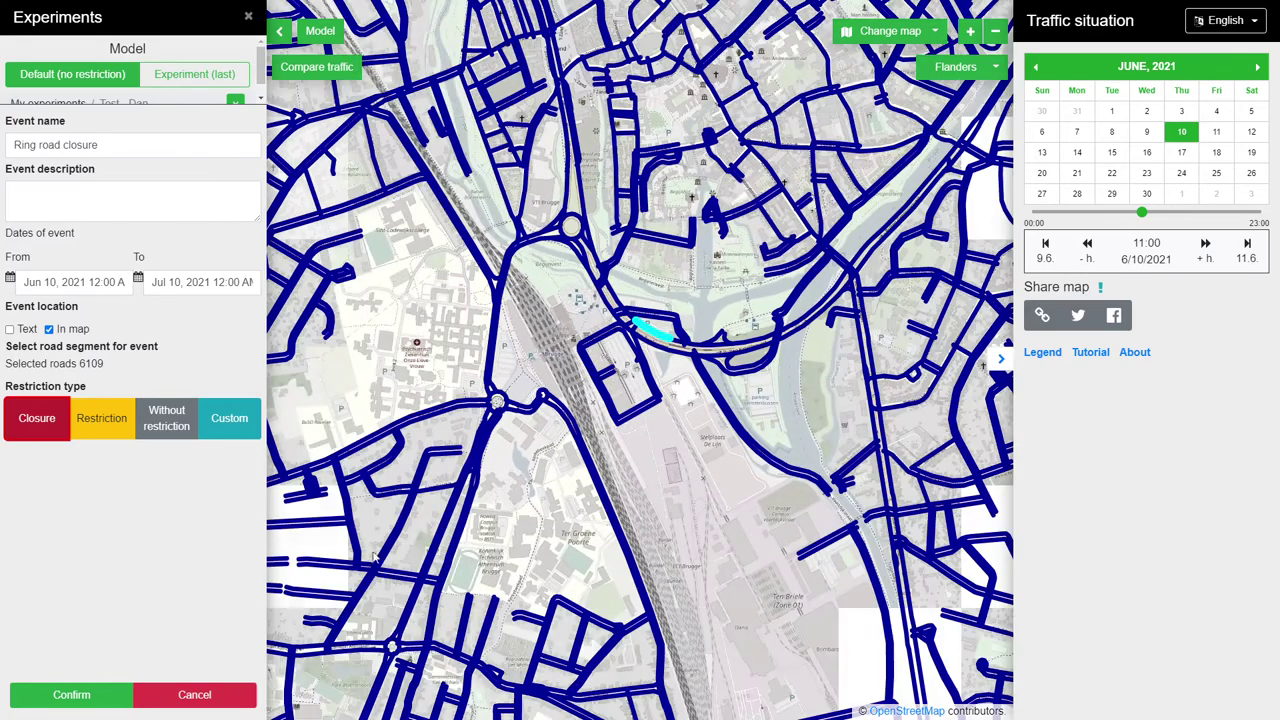
pyautogui.click(194, 694)
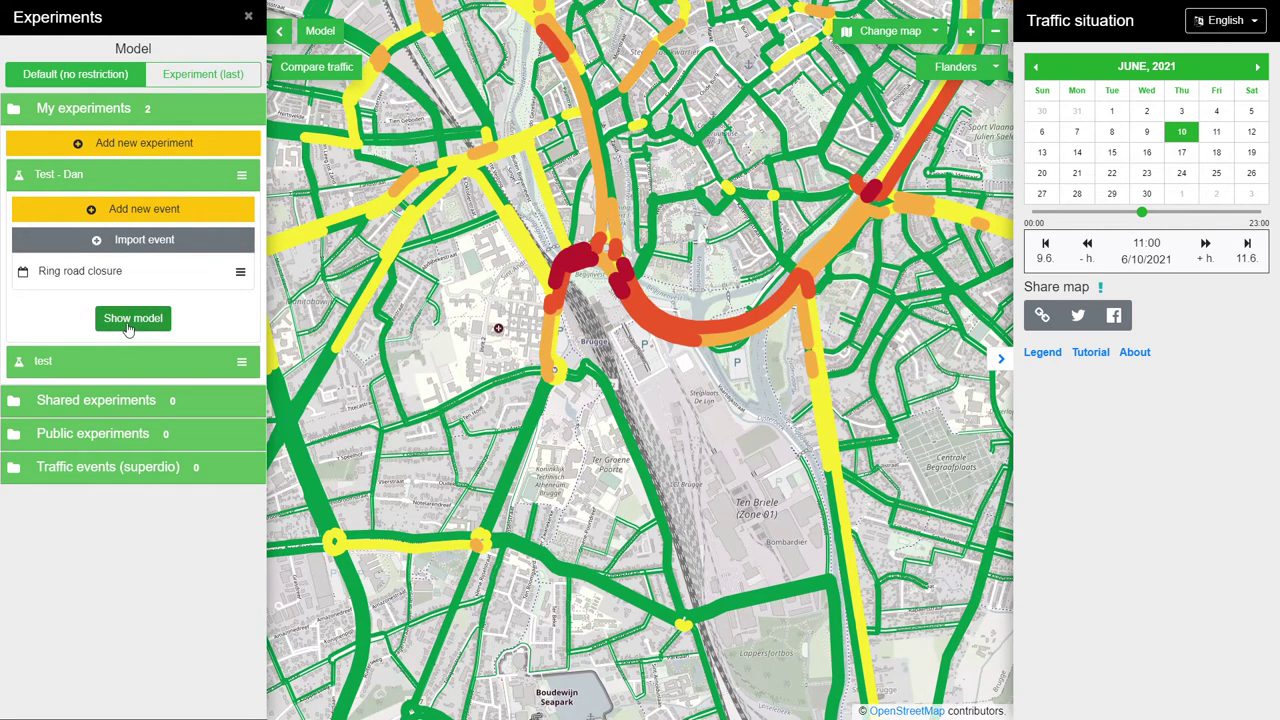
# - Show the ring-road closure experiment model and check vehicle counts on a central road
pyautogui.click(130, 320)
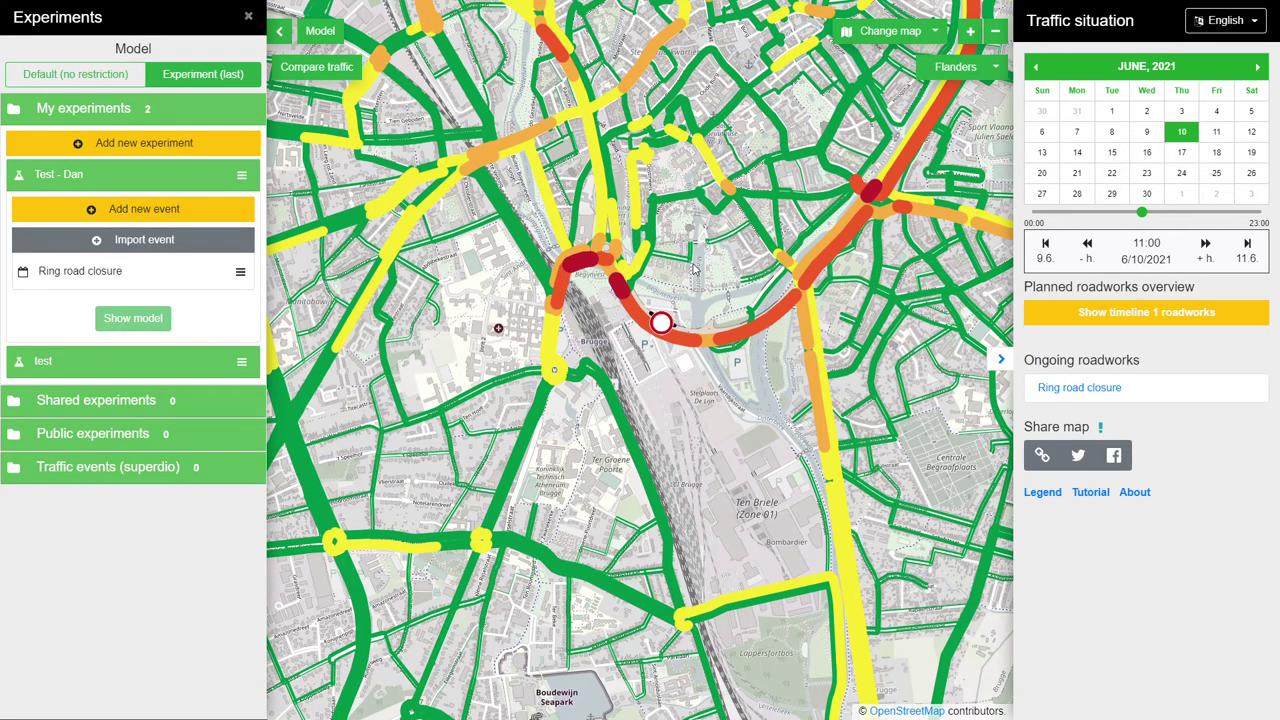
pyautogui.scroll(-1, 693, 268)
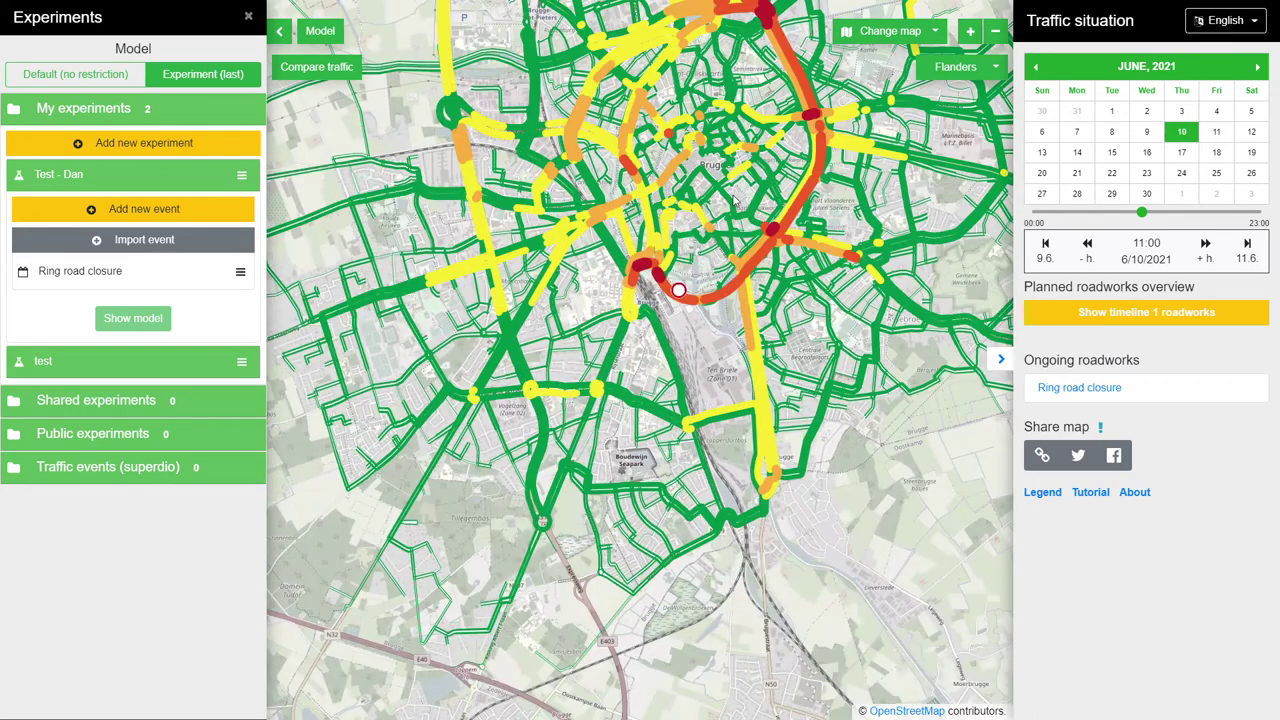
pyautogui.moveTo(735, 200); pyautogui.dragTo(697, 380)
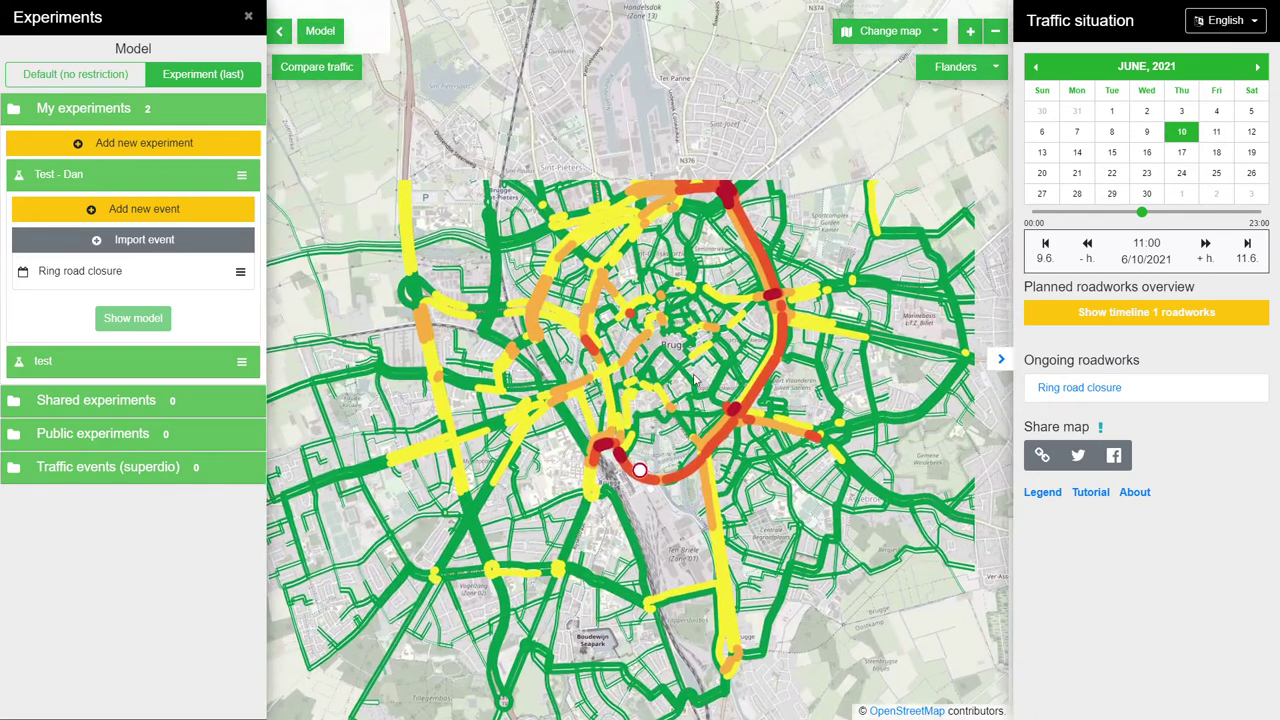
pyautogui.click(620, 306)
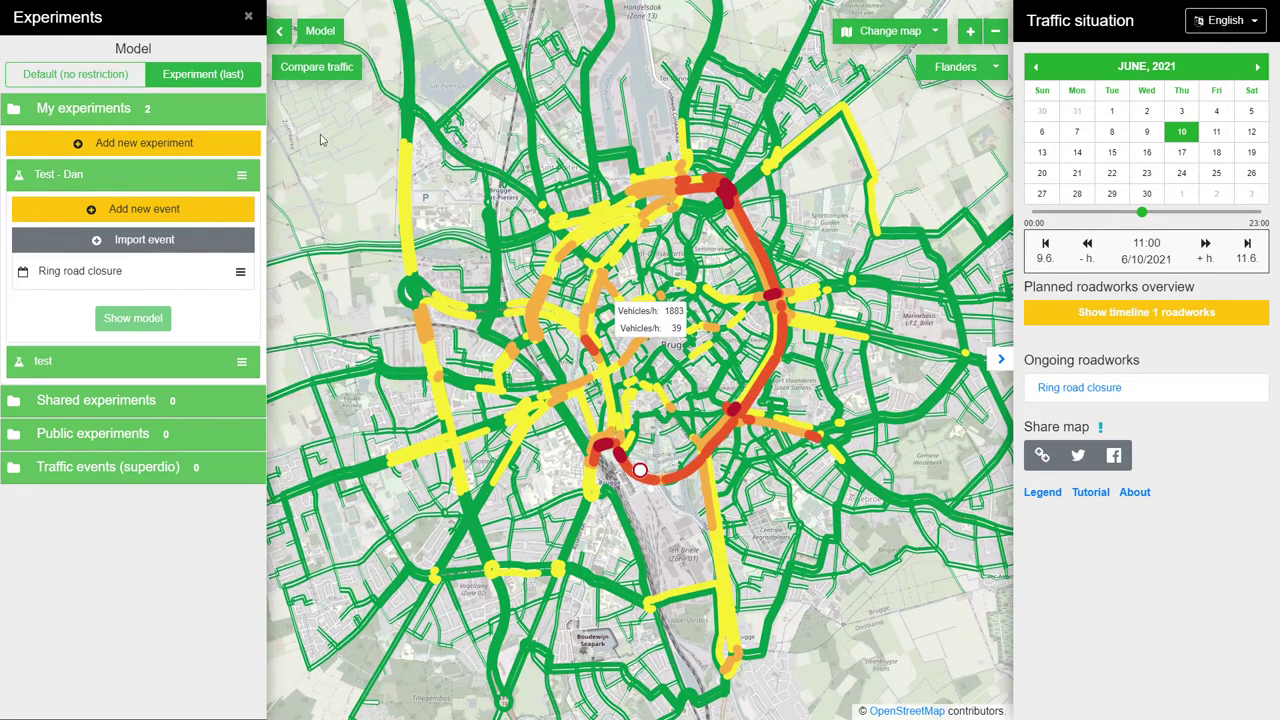
# - Compare last experiment and default traffic, ending on default, and bring up Compare traffic settings
pyautogui.click(93, 74)
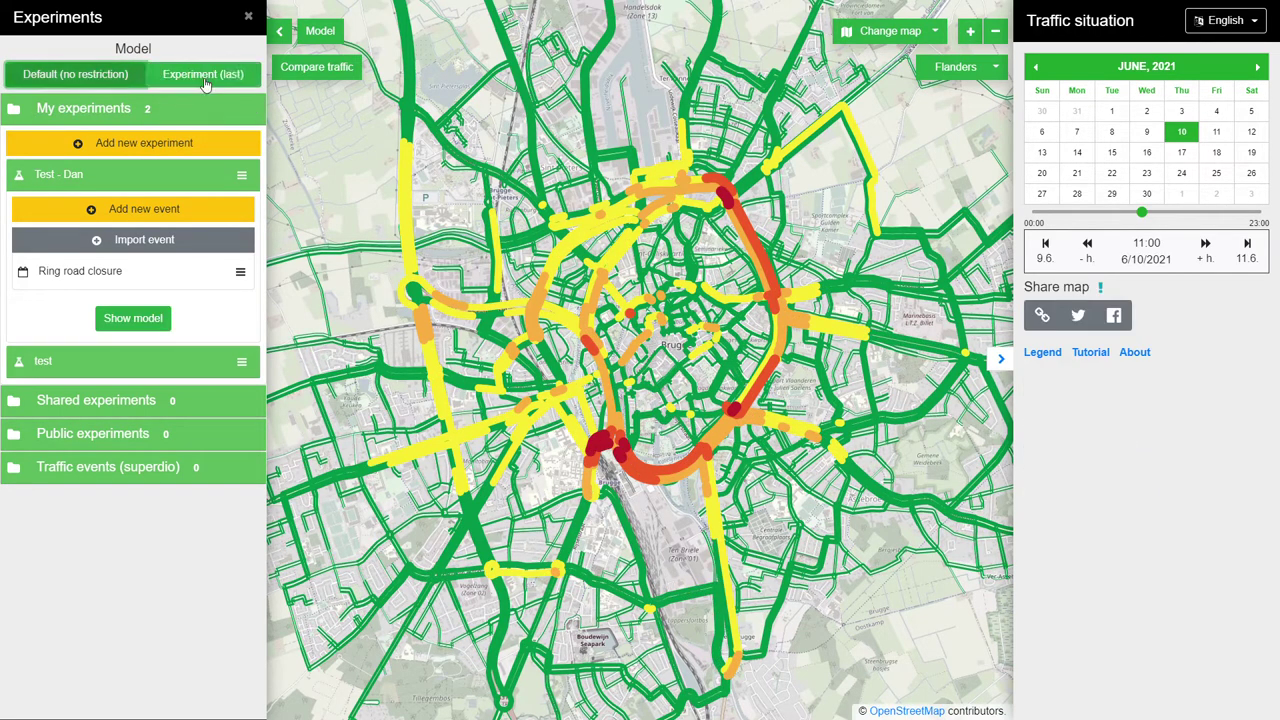
pyautogui.click(193, 80)
pyautogui.click(88, 76)
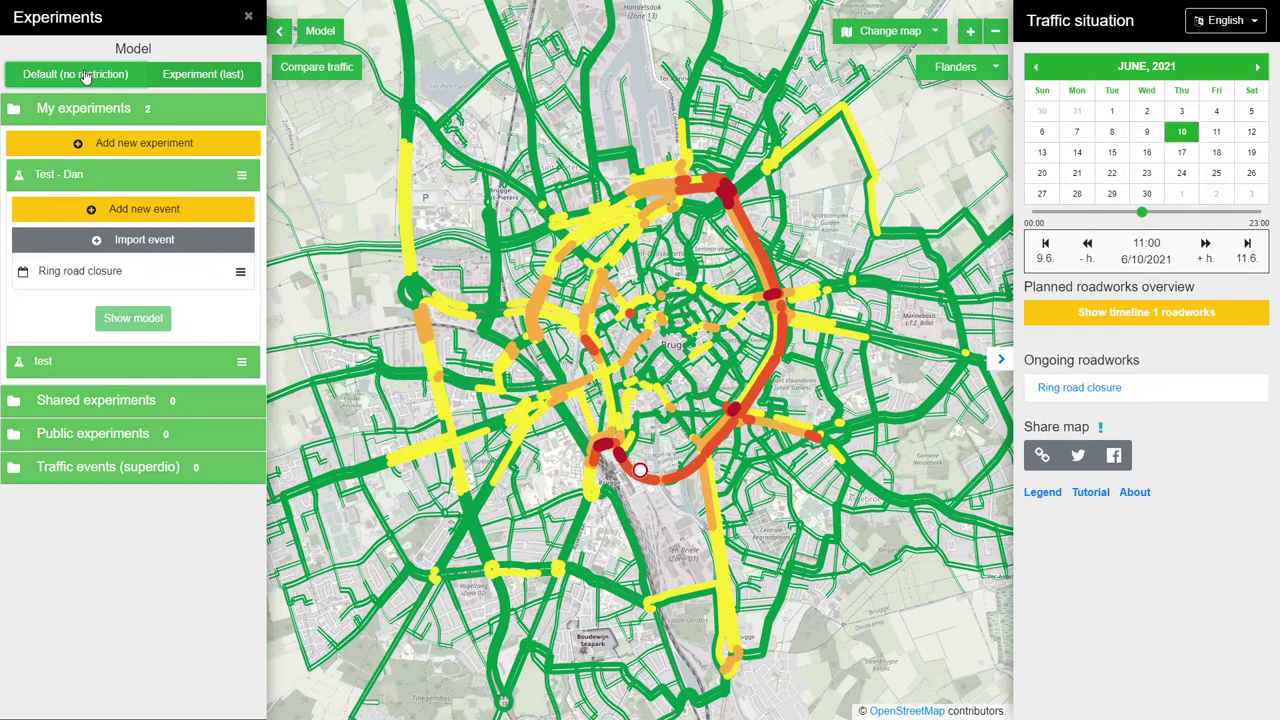
pyautogui.click(341, 74)
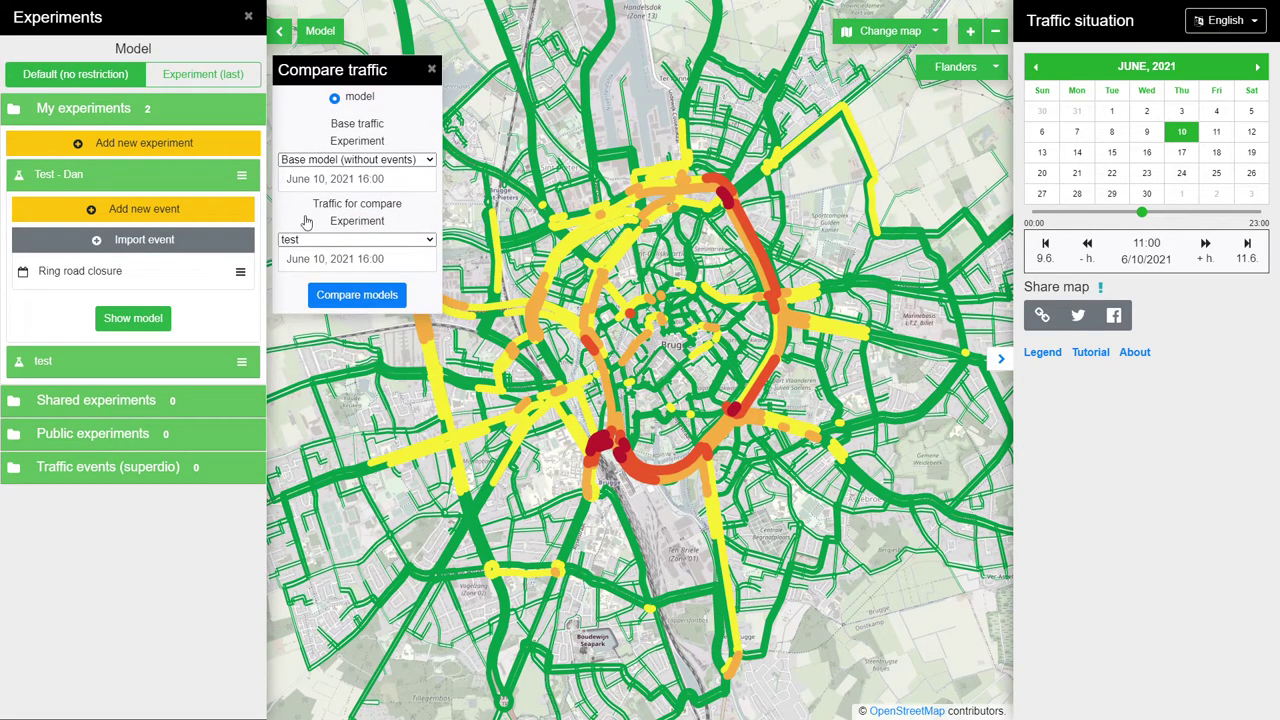
pyautogui.click(358, 296)
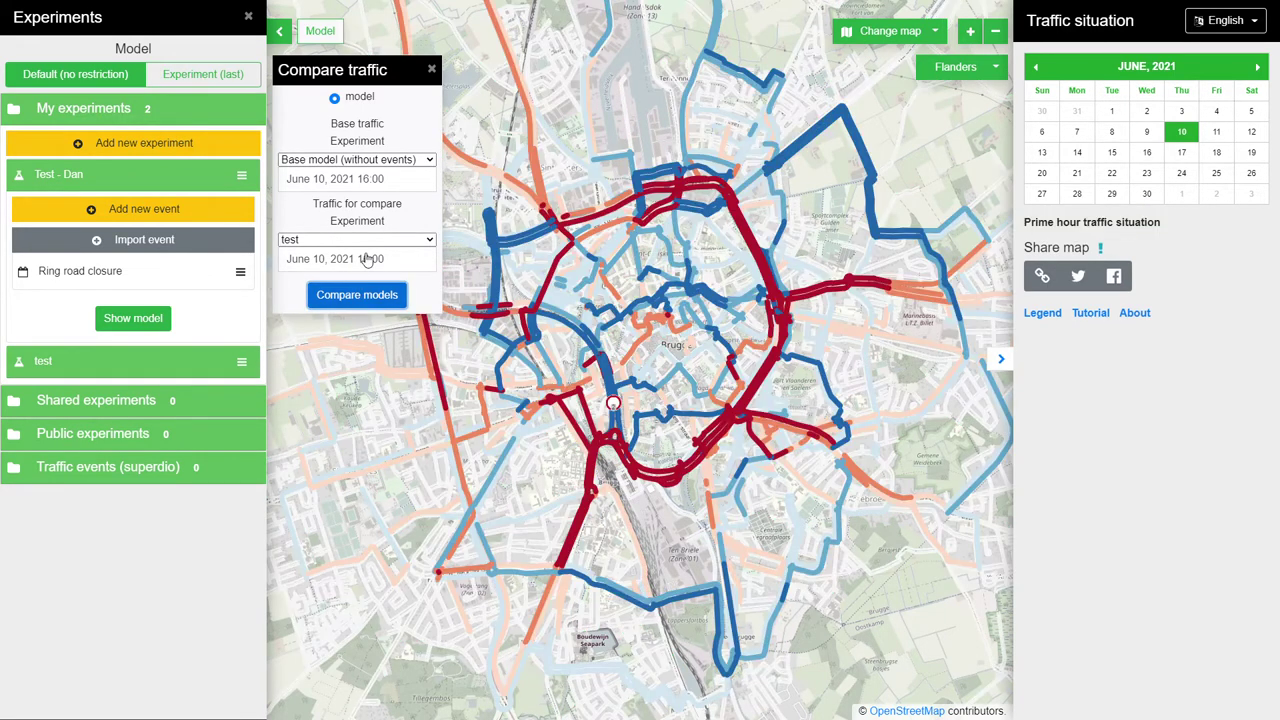
pyautogui.click(431, 69)
pyautogui.moveTo(663, 330); pyautogui.dragTo(651, 412)
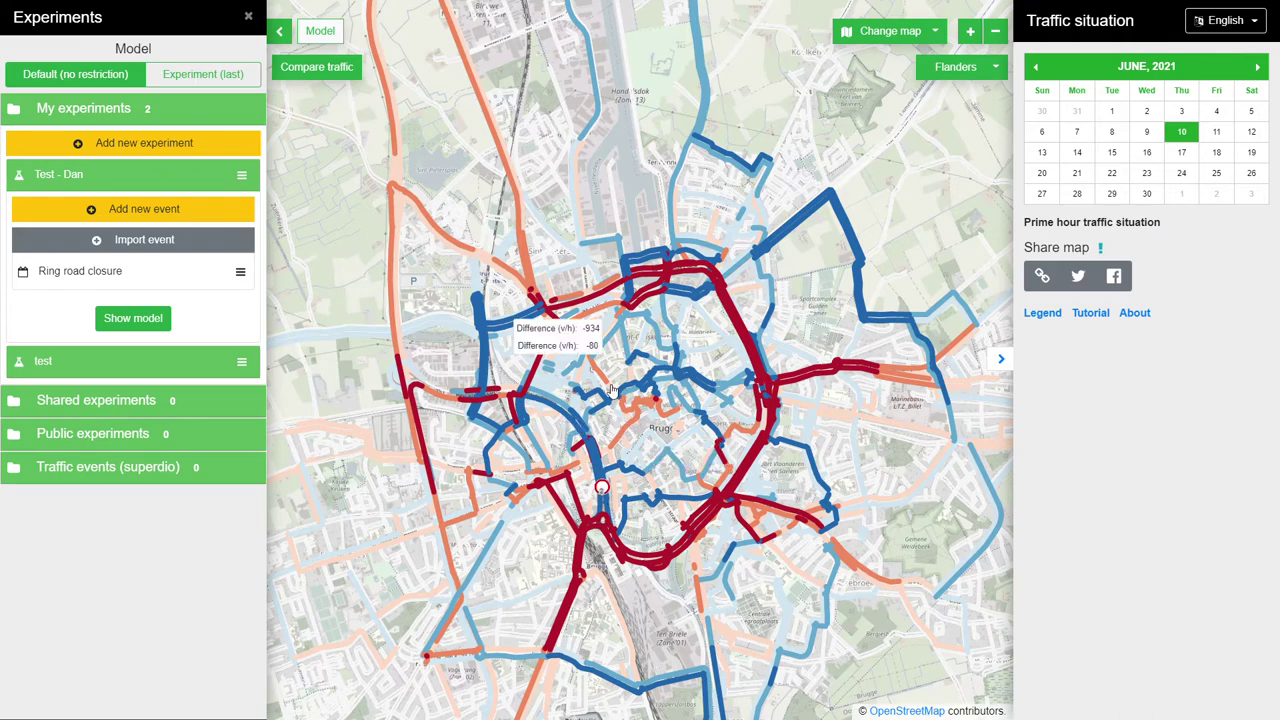
pyautogui.scroll(-2, 612, 390)
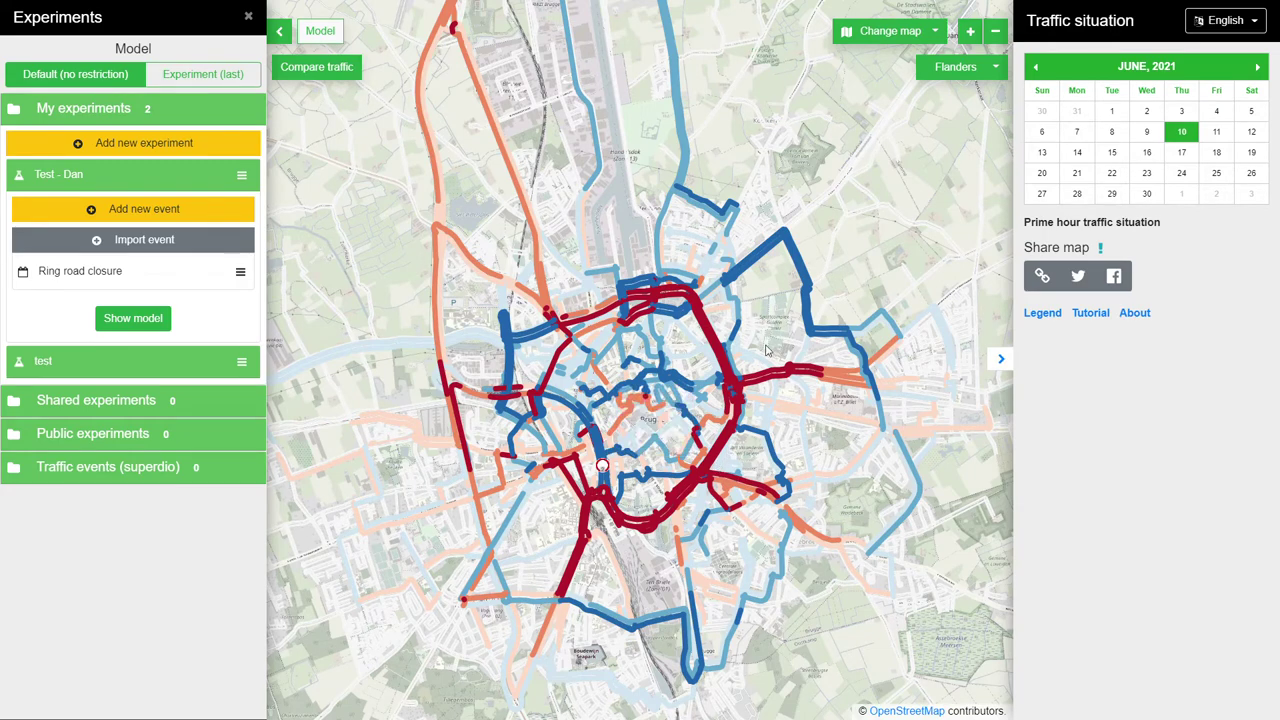
pyautogui.scroll(2, 638, 440)
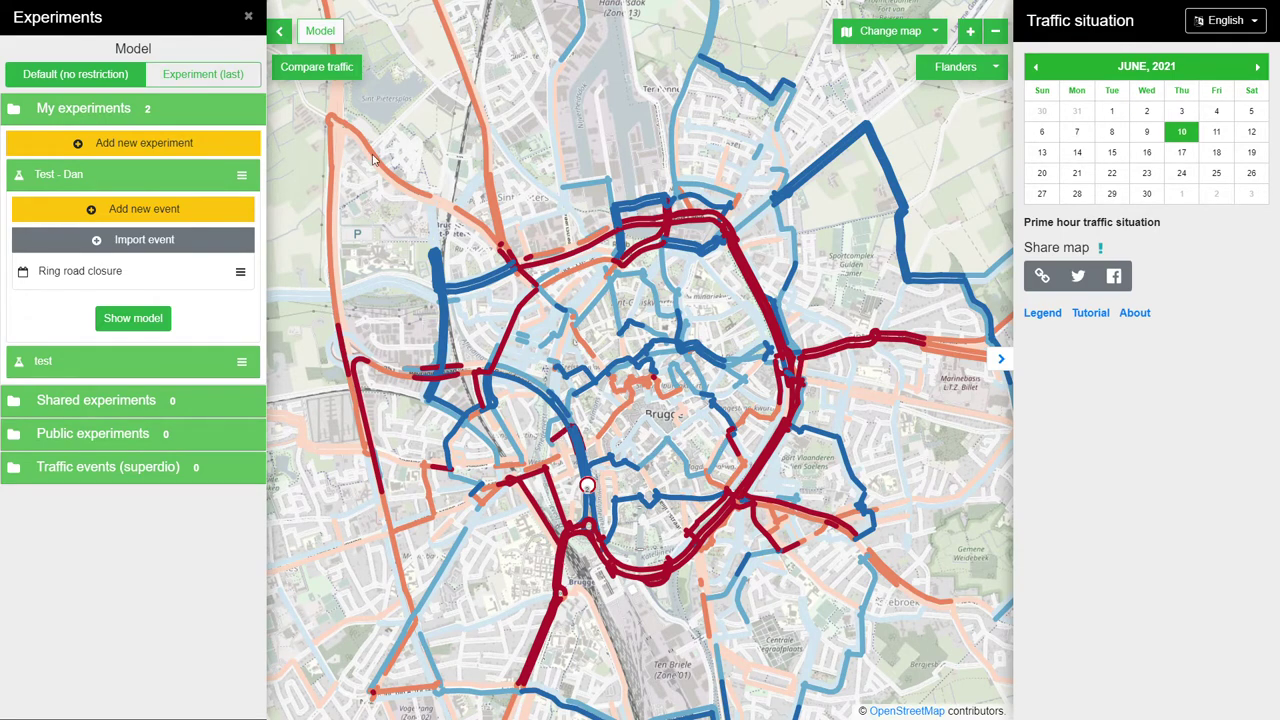
# - Start a new Test - Dan event on road segments 12210, 12211 and 12194
pyautogui.click(115, 210)
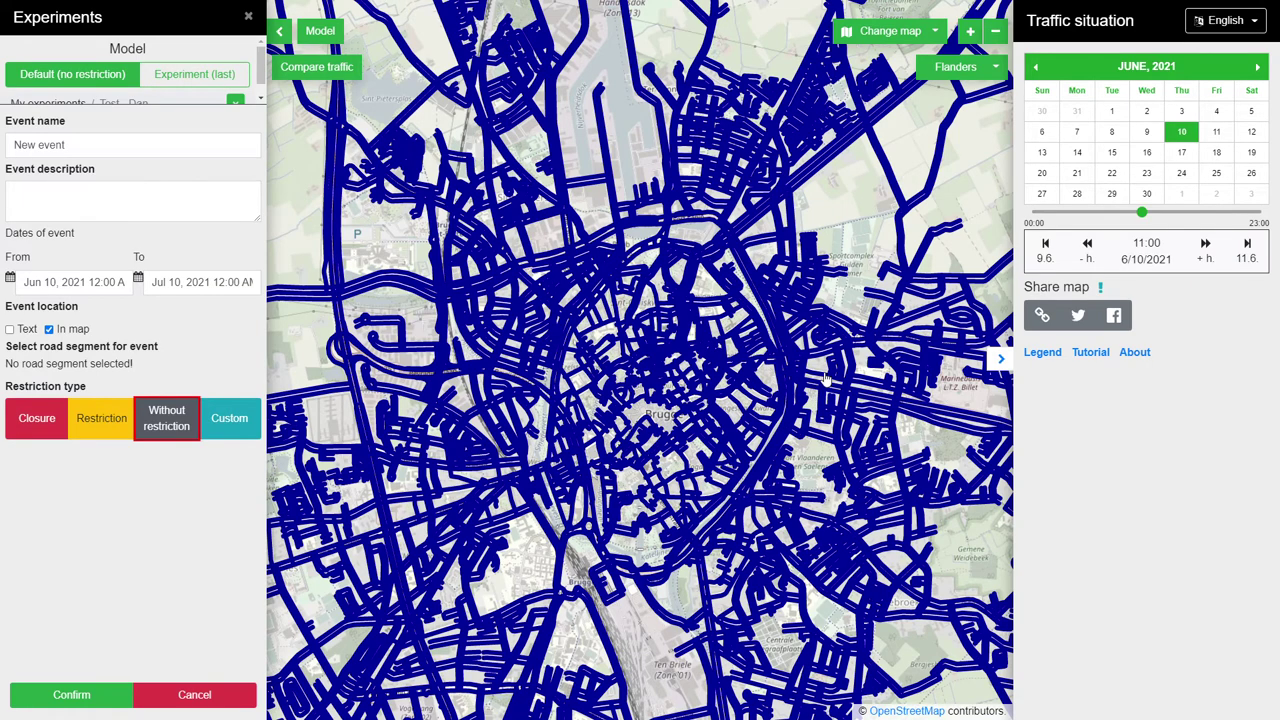
pyautogui.scroll(2, 815, 397)
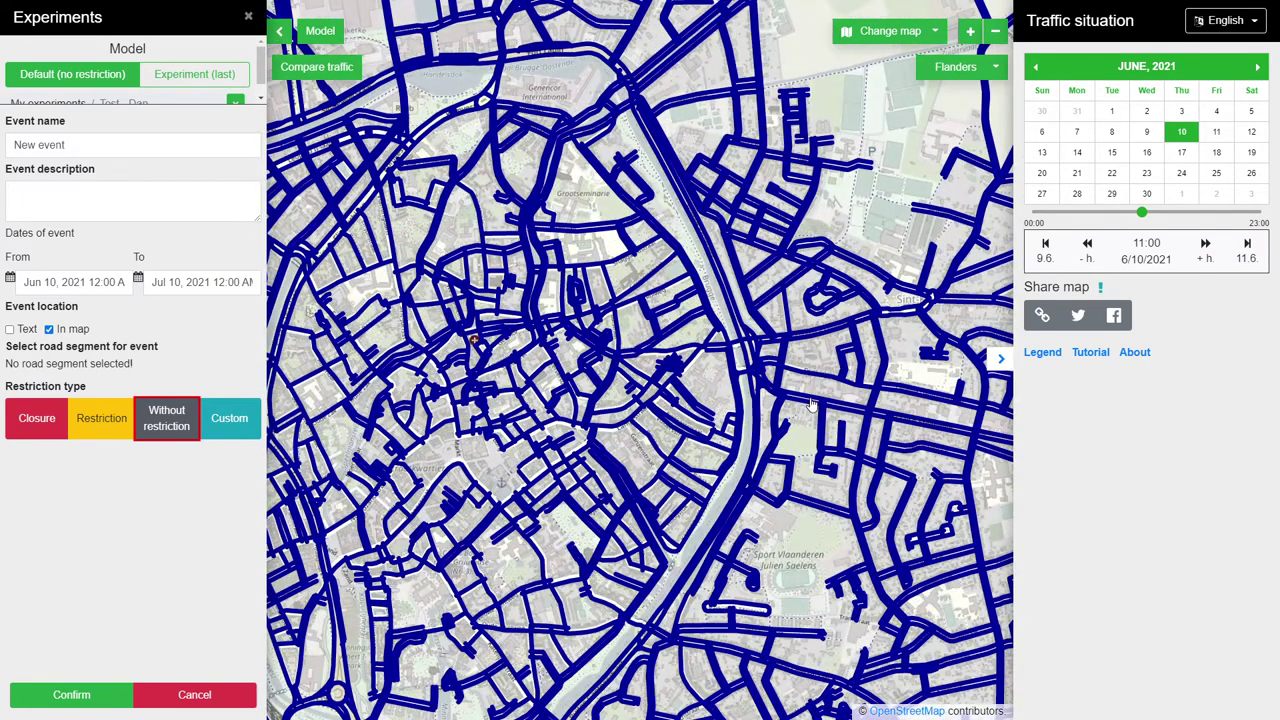
pyautogui.click(808, 408)
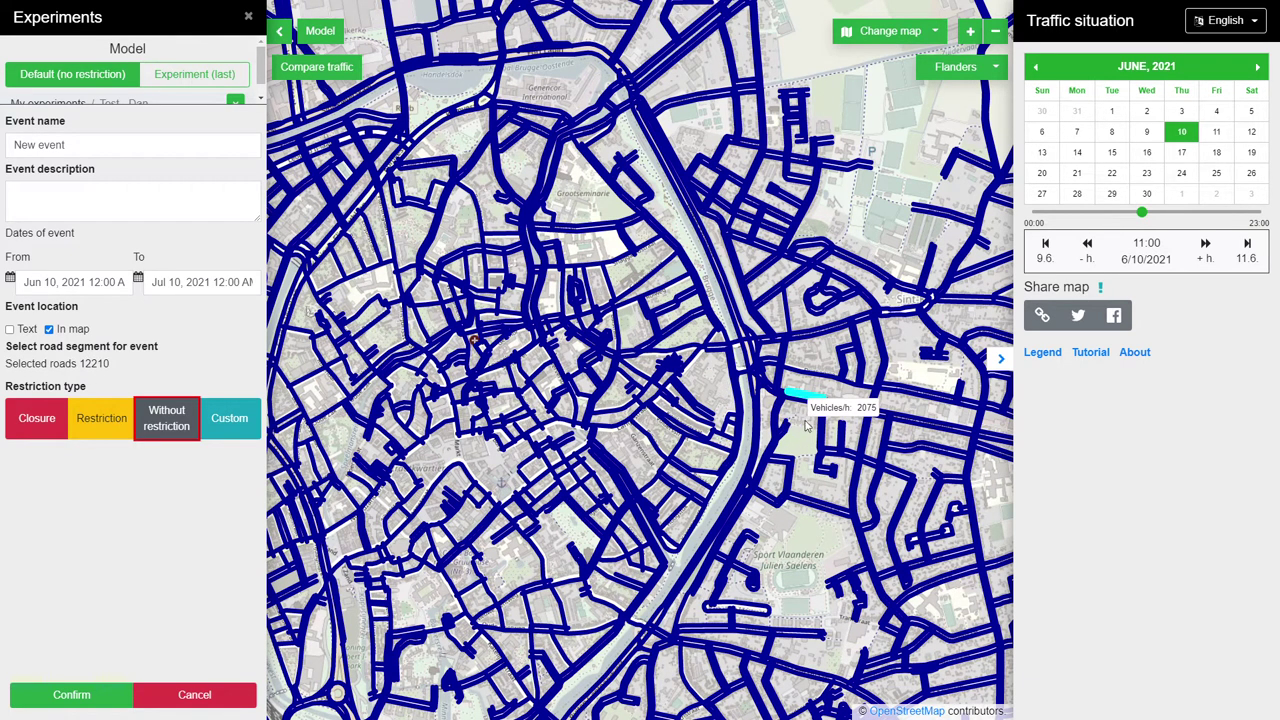
pyautogui.click(846, 404)
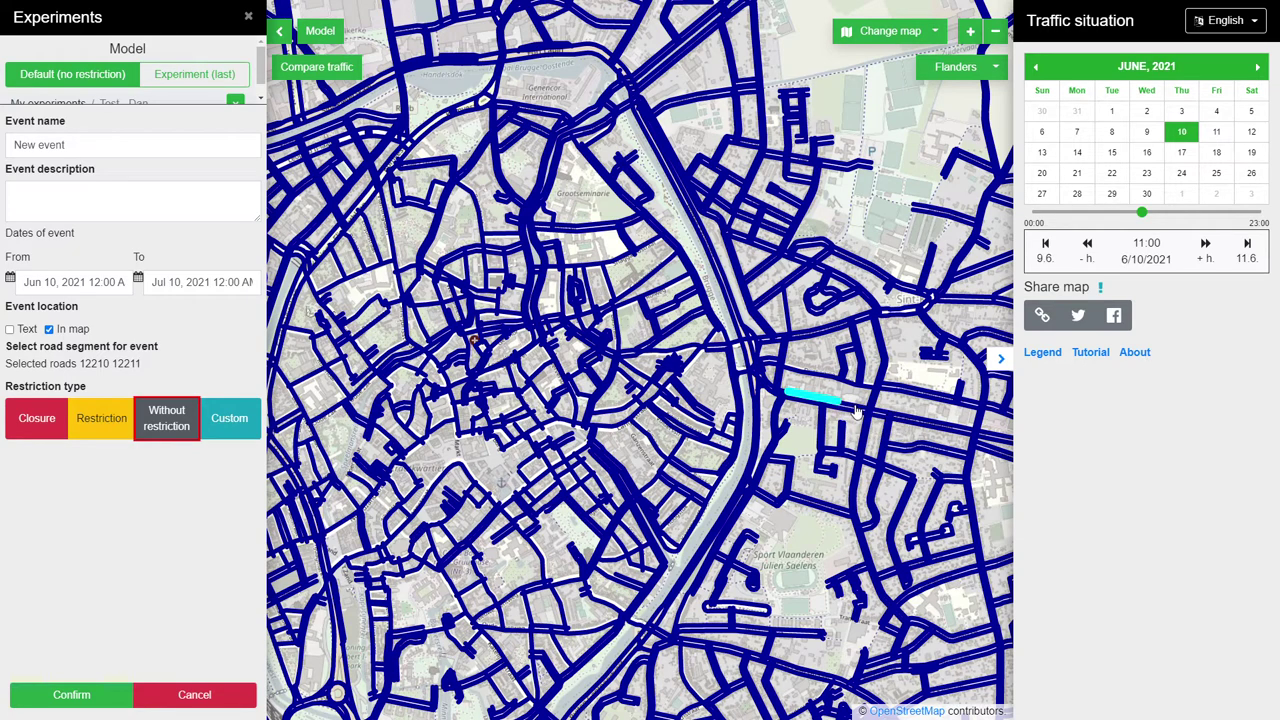
pyautogui.click(852, 410)
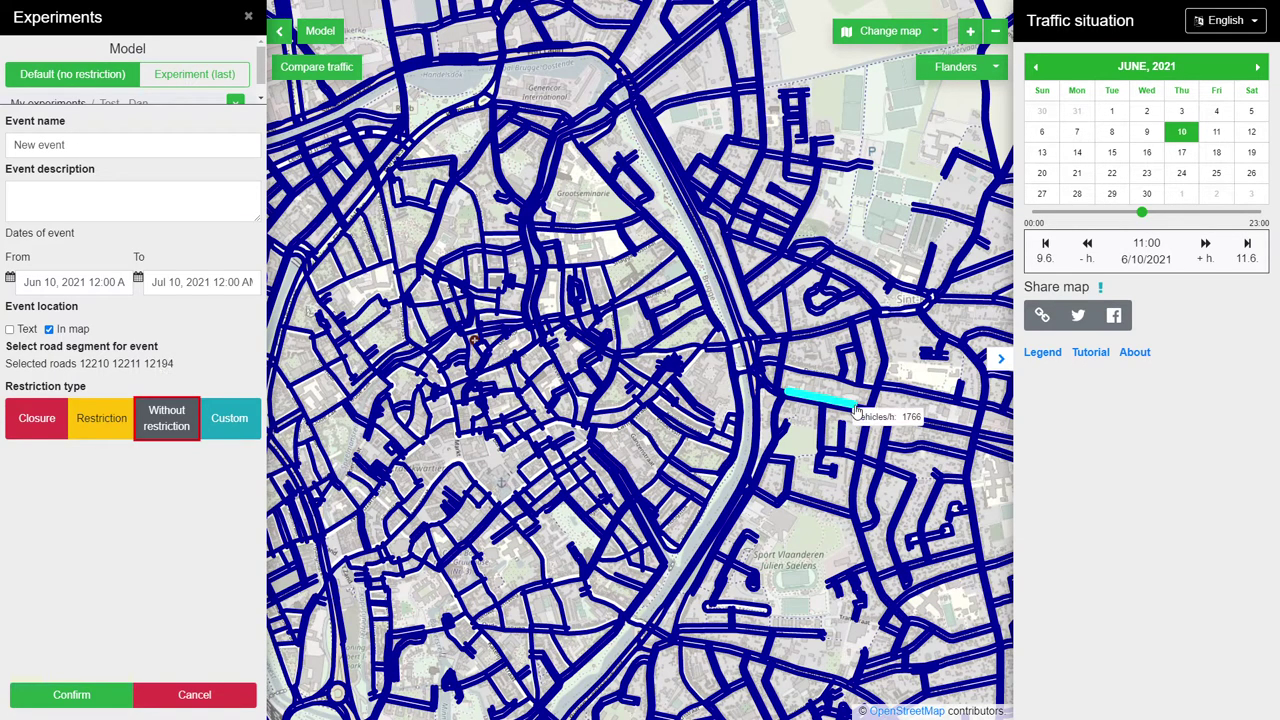
# - Give the event a custom restriction of 60% capacity and 30 kph and confirm it
pyautogui.click(108, 434)
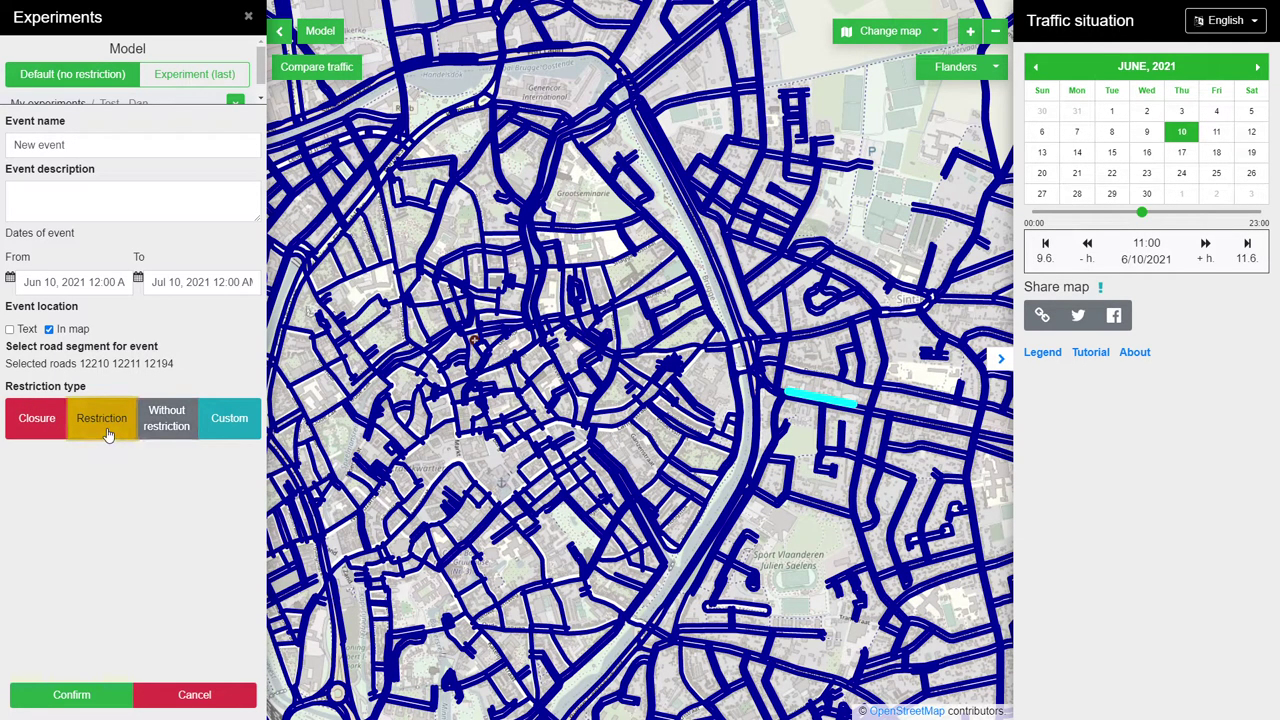
pyautogui.click(241, 426)
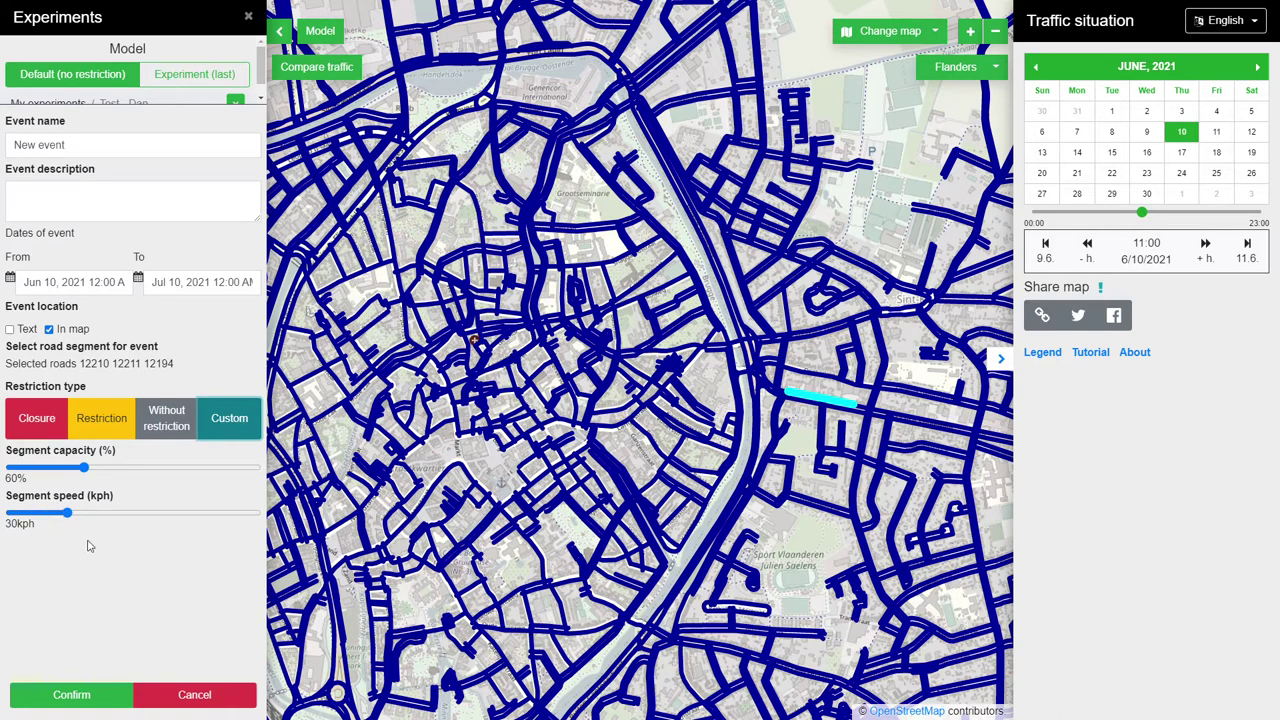
pyautogui.click(165, 420)
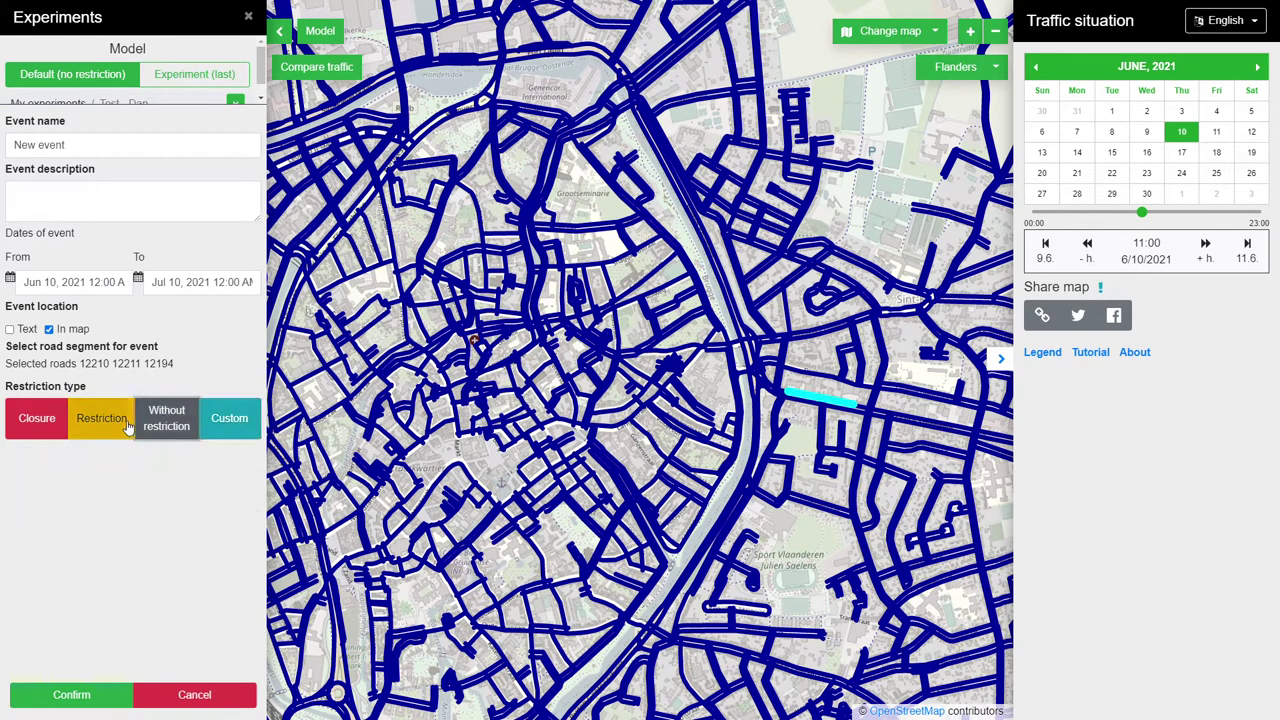
pyautogui.click(205, 436)
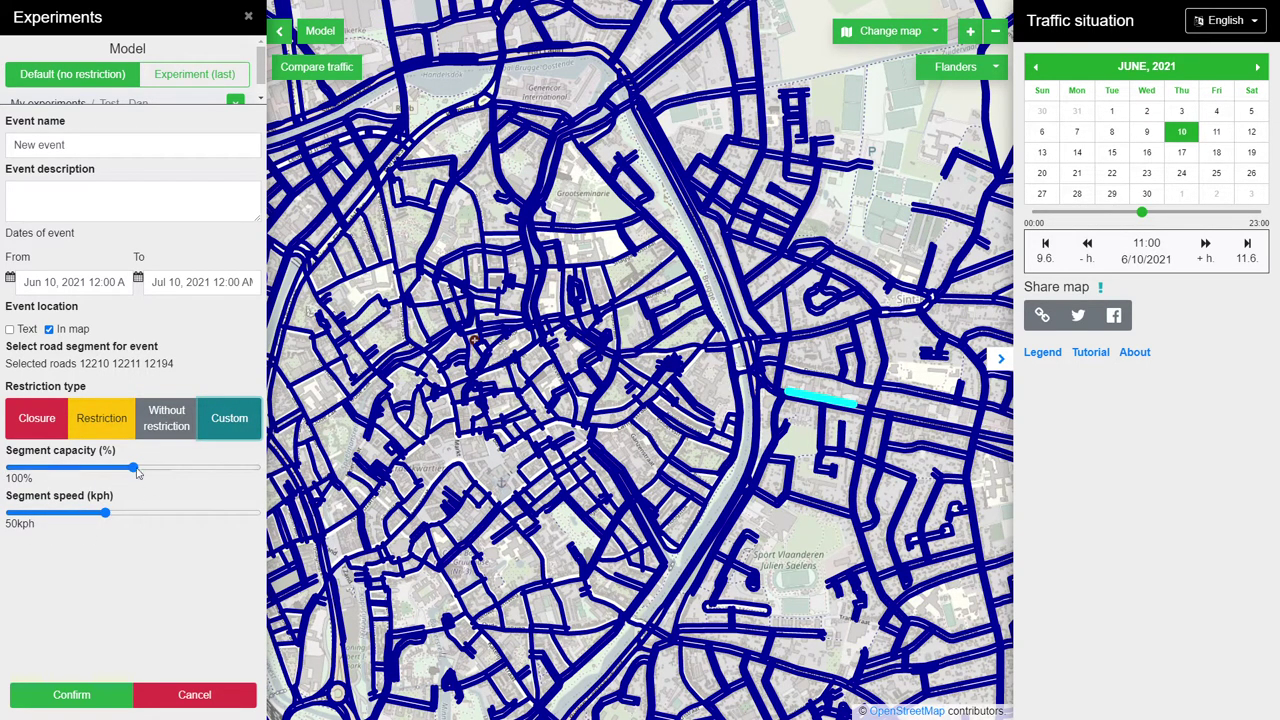
pyautogui.click(101, 420)
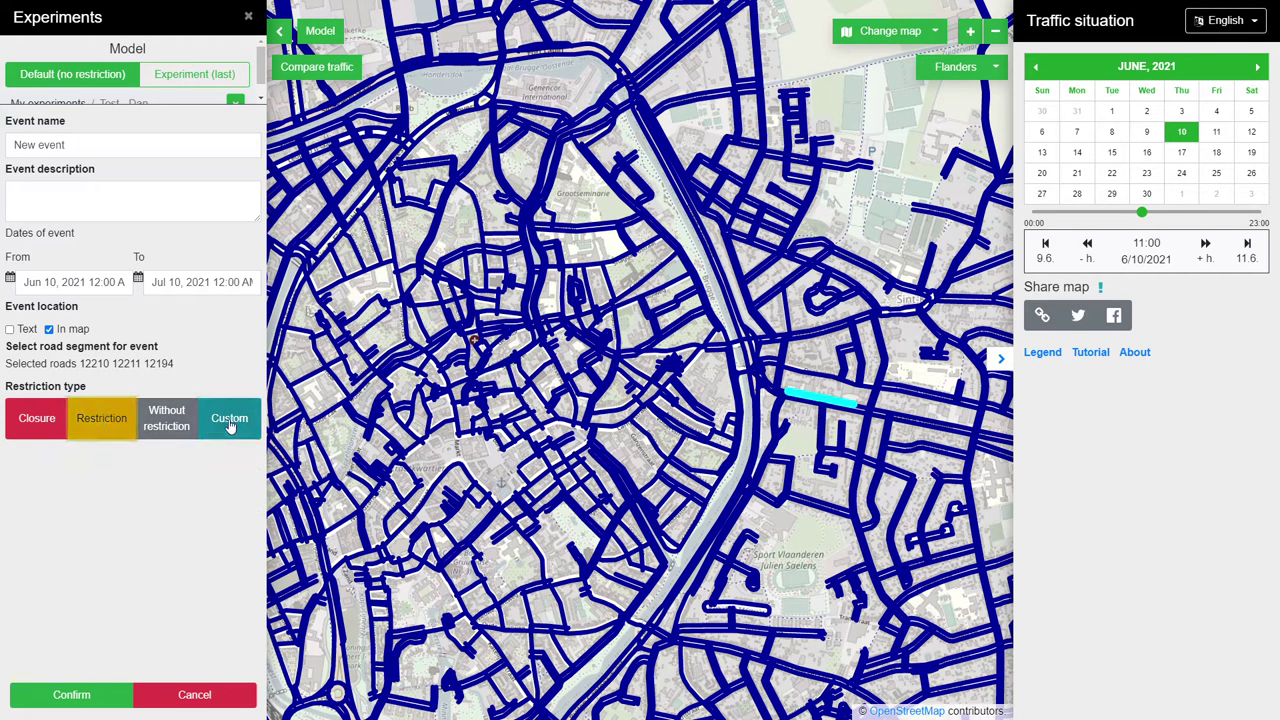
pyautogui.click(229, 420)
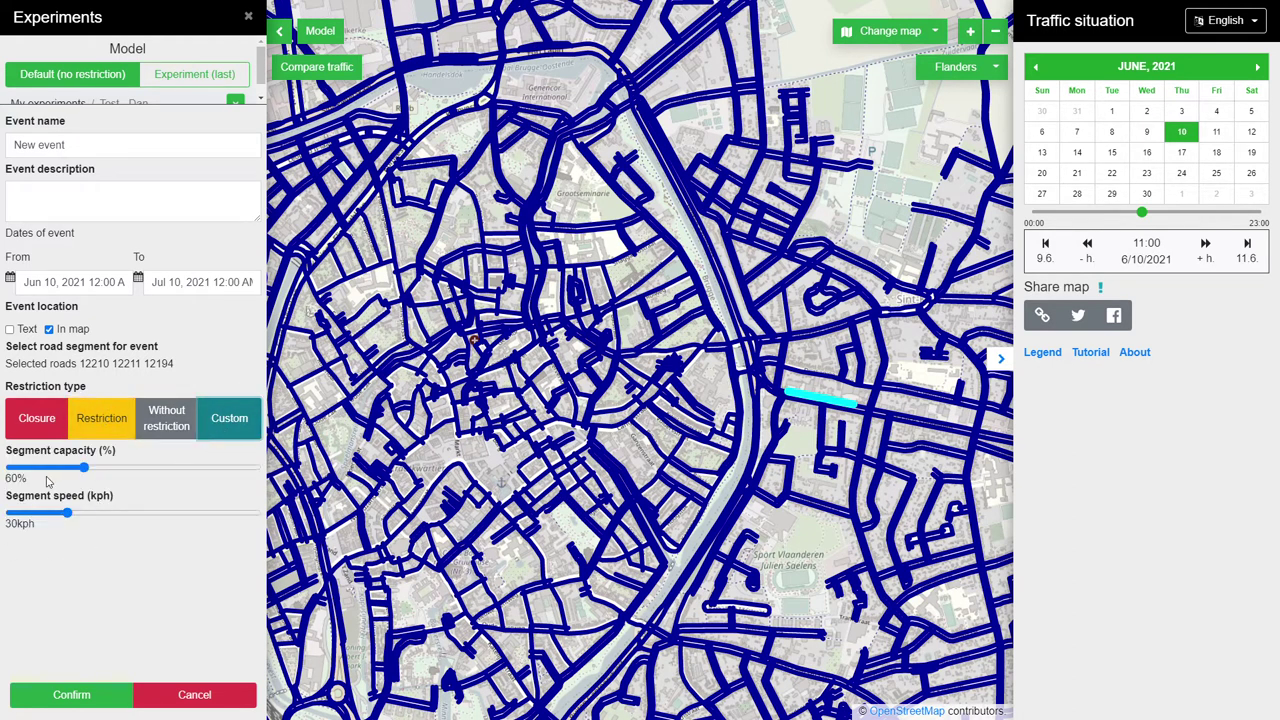
pyautogui.click(82, 690)
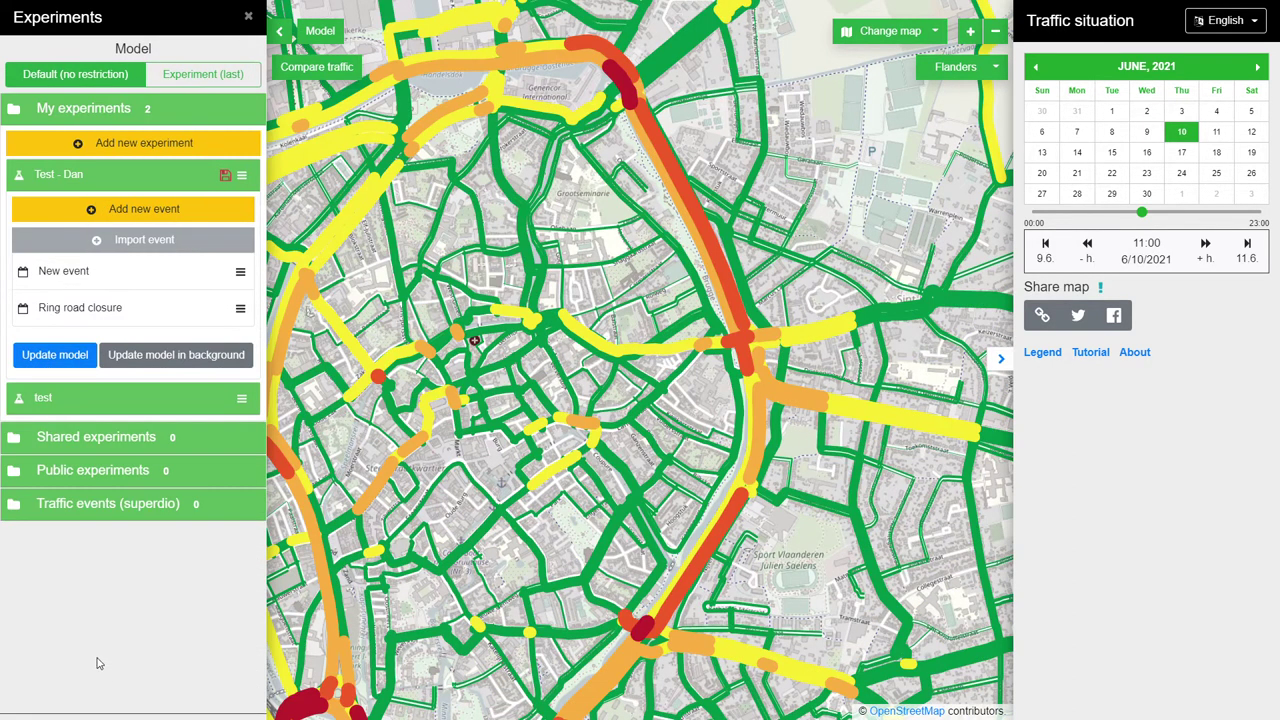
# - Recompute the Test - Dan model with the new event and ring road closure, viewing the western ring road
pyautogui.click(58, 357)
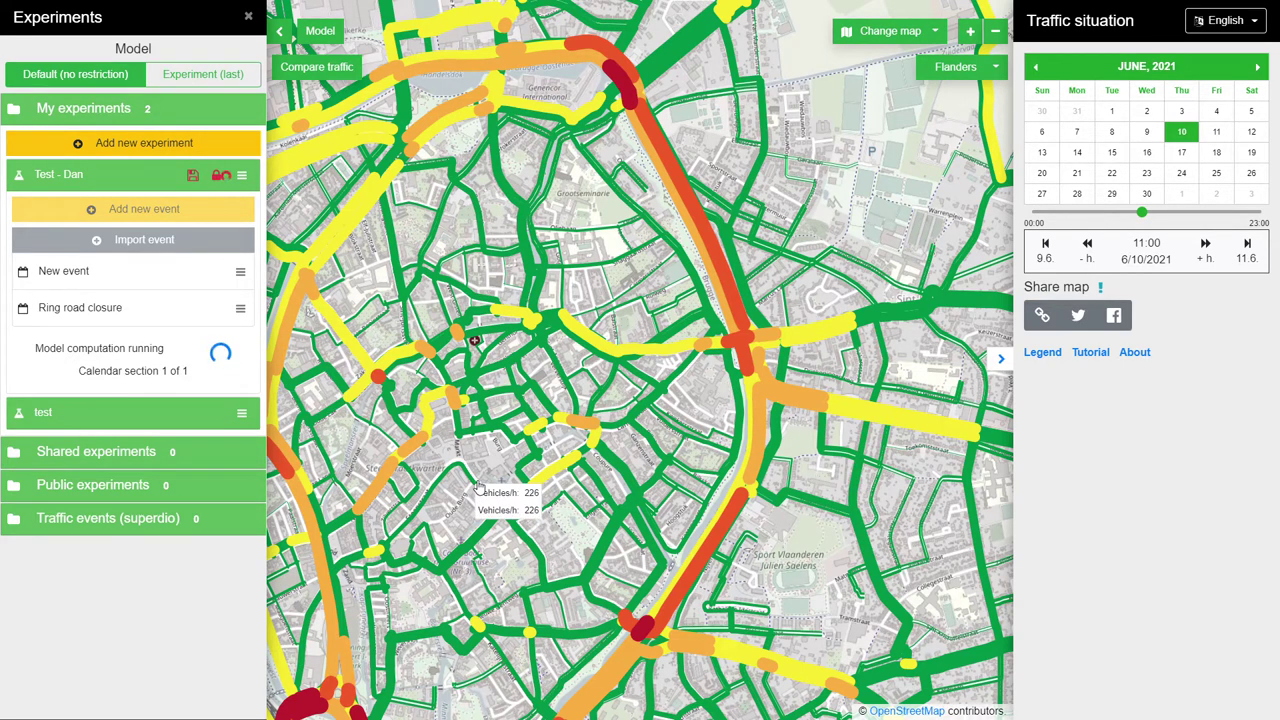
pyautogui.scroll(-1, 479, 475)
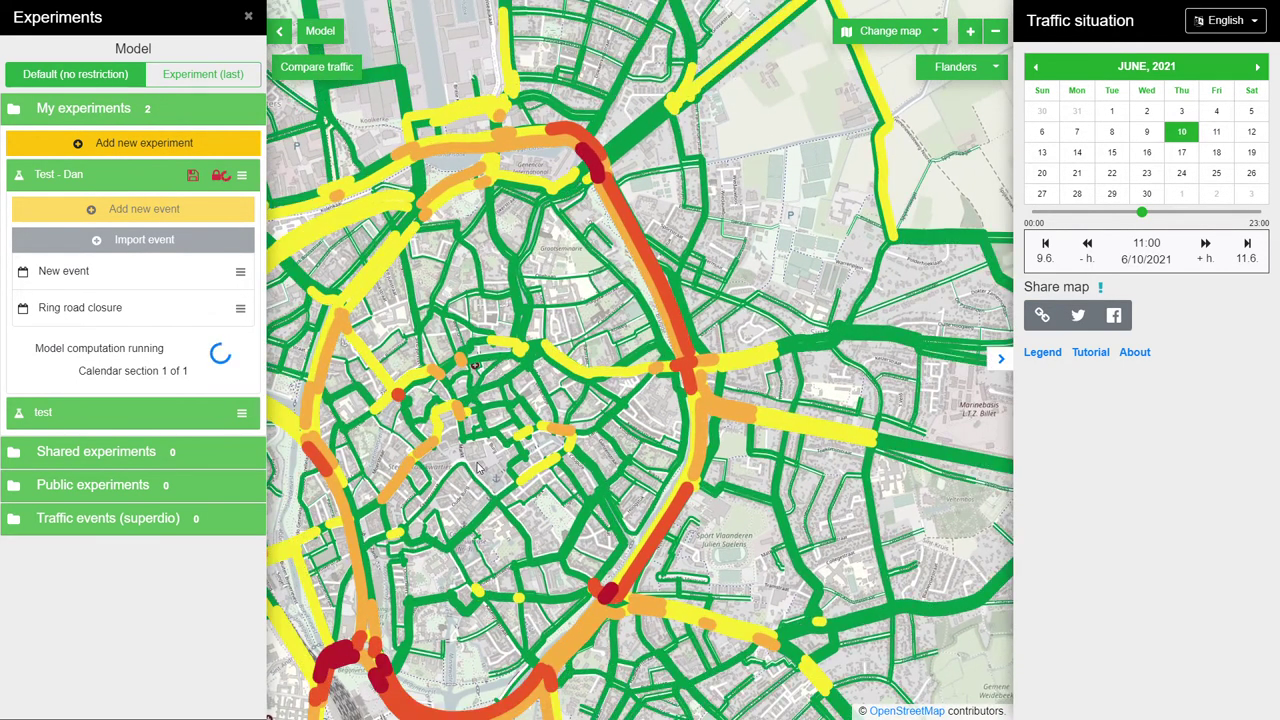
pyautogui.scroll(-1, 479, 469)
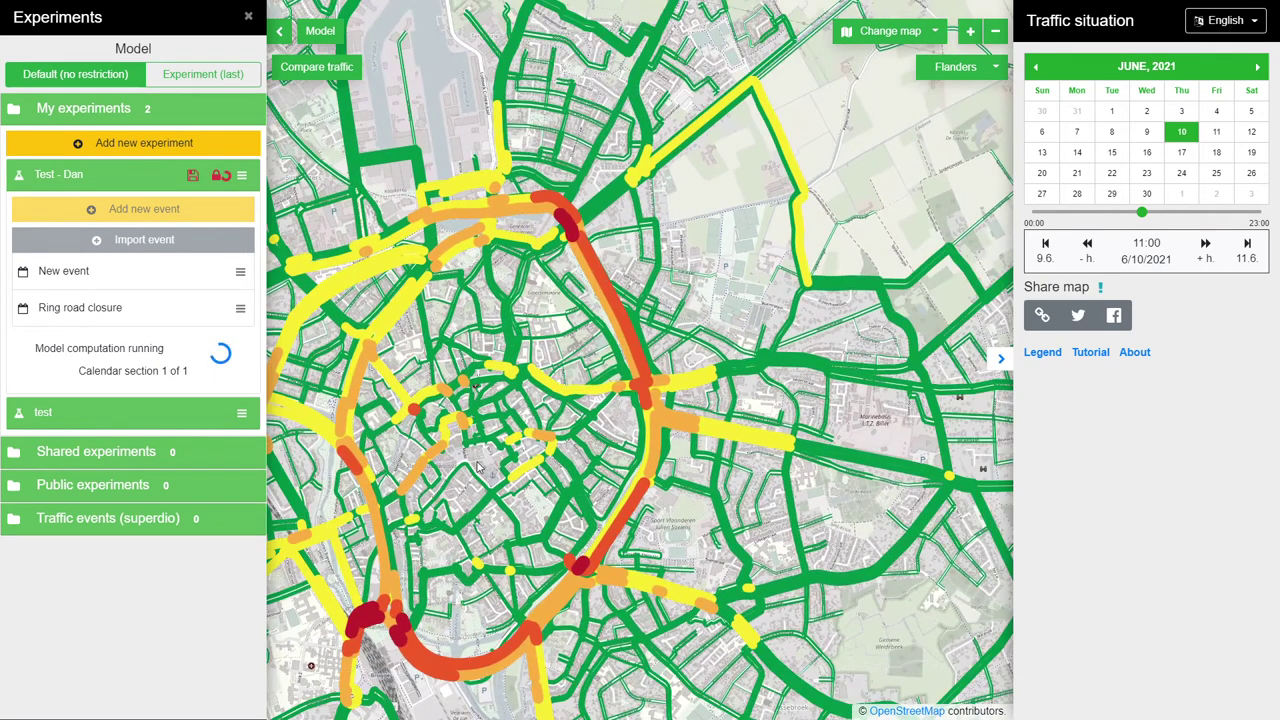
pyautogui.moveTo(479, 469); pyautogui.dragTo(630, 483)
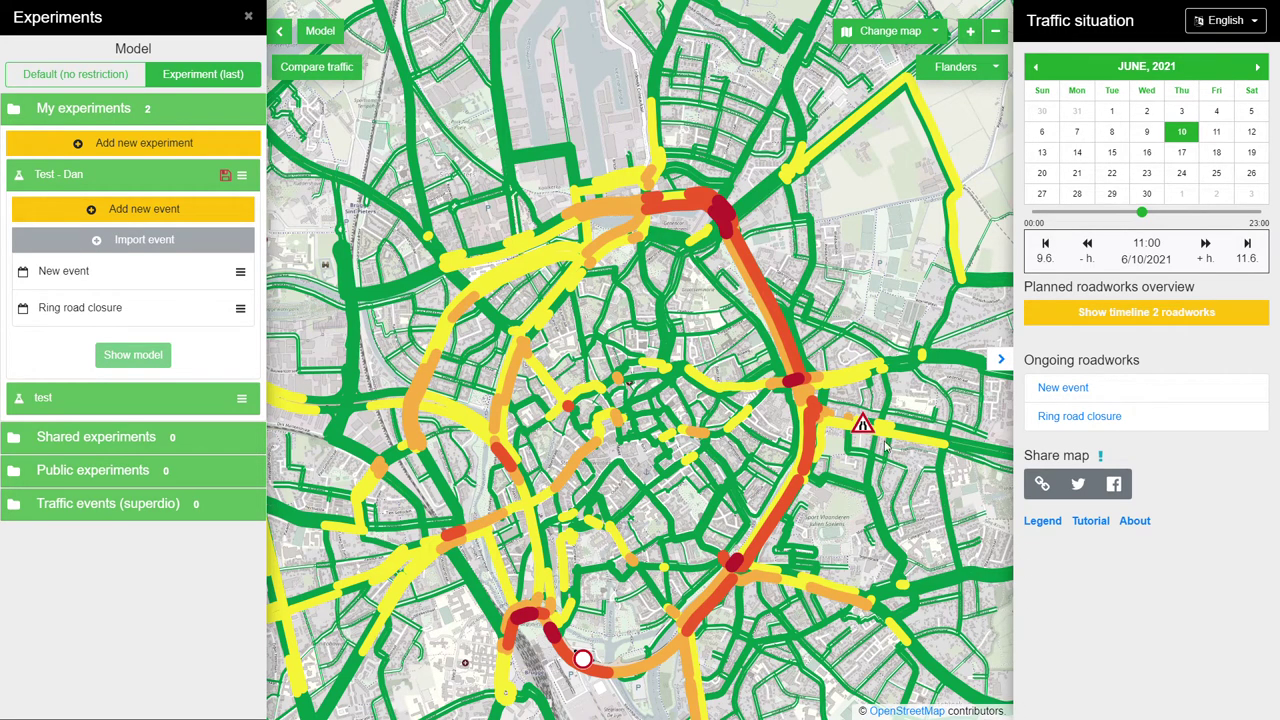
# - Compare default and experiment traffic views, ending on the experiment, and bring up Compare traffic settings
pyautogui.moveTo(874, 427)
pyautogui.scroll(-1, 612, 620)
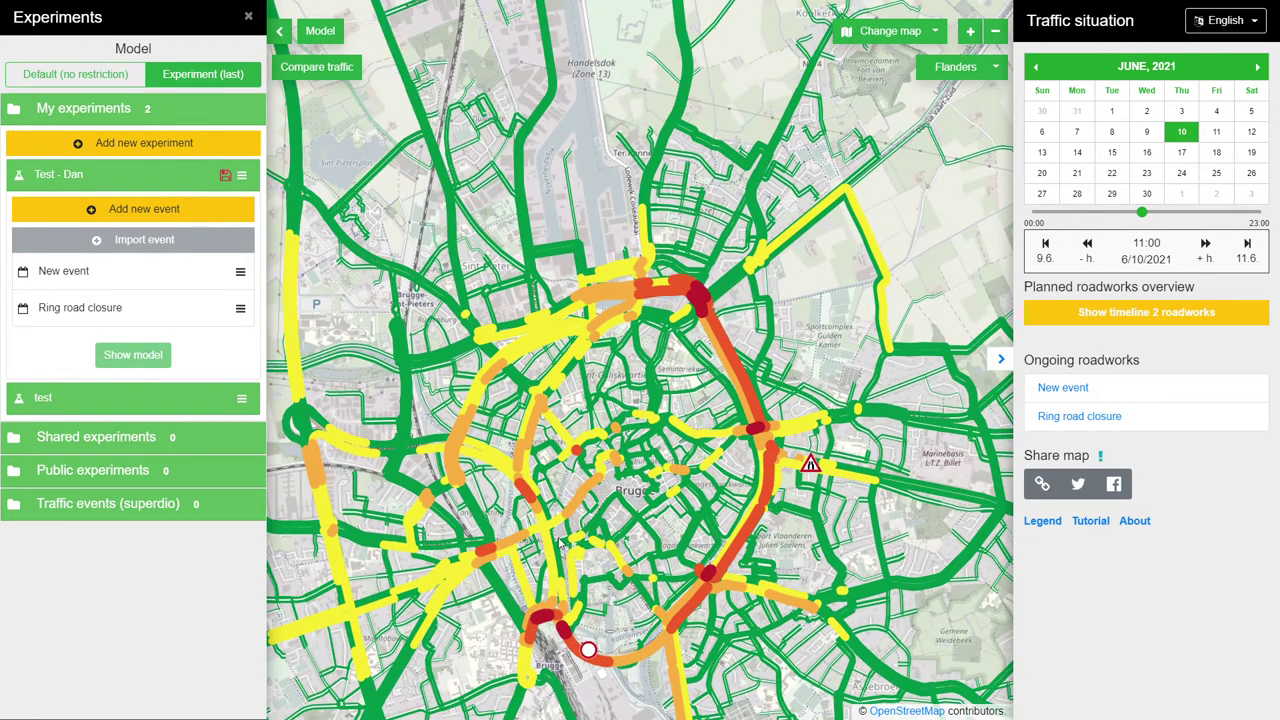
pyautogui.click(80, 75)
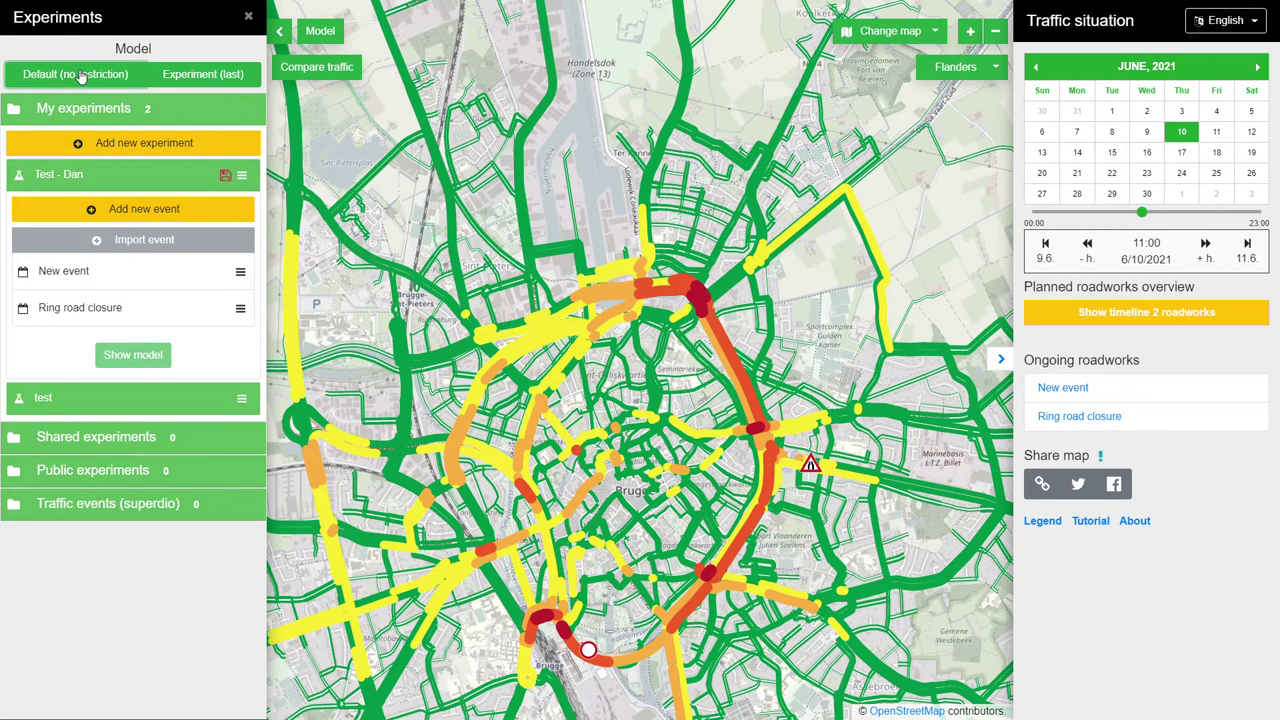
pyautogui.click(205, 76)
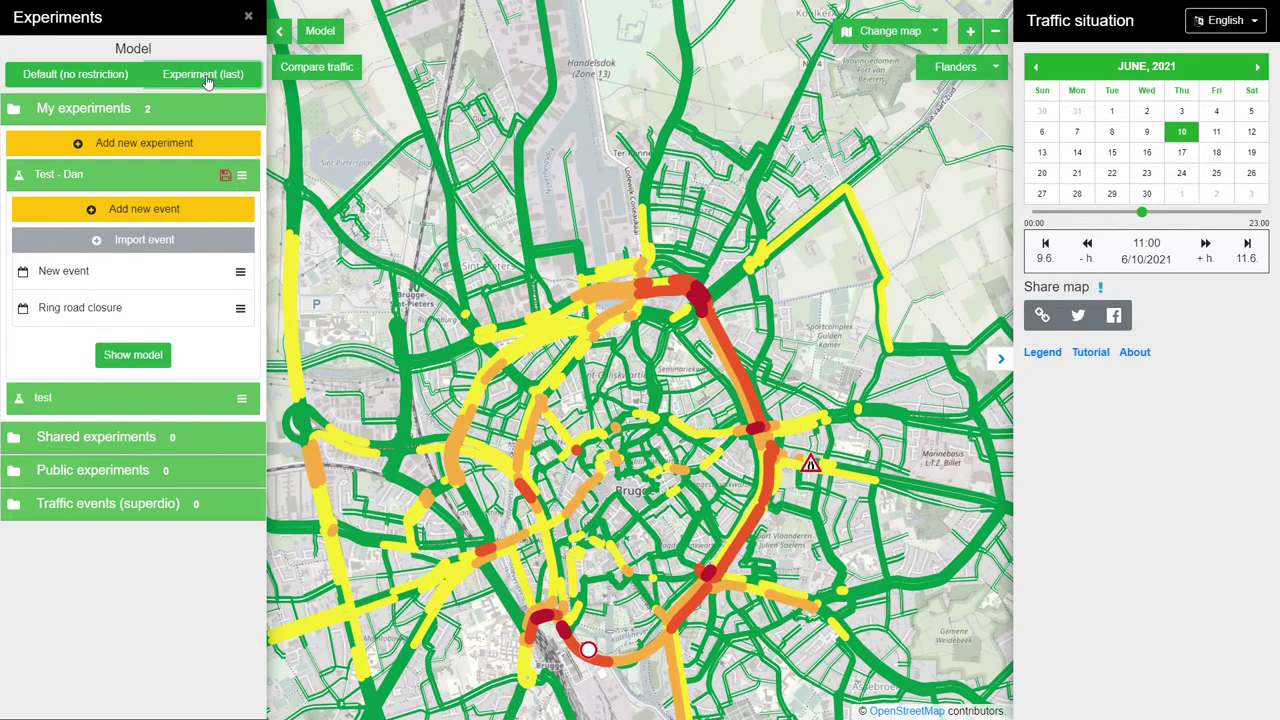
pyautogui.click(122, 76)
pyautogui.click(203, 74)
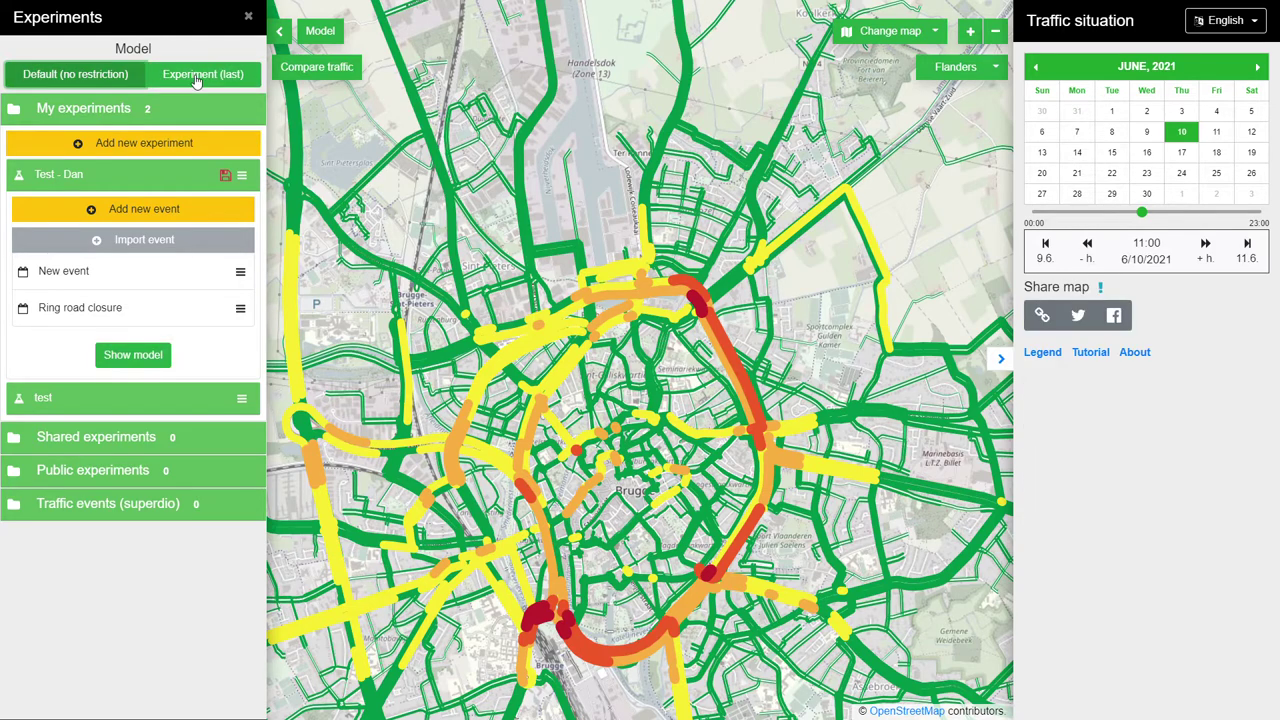
pyautogui.click(317, 67)
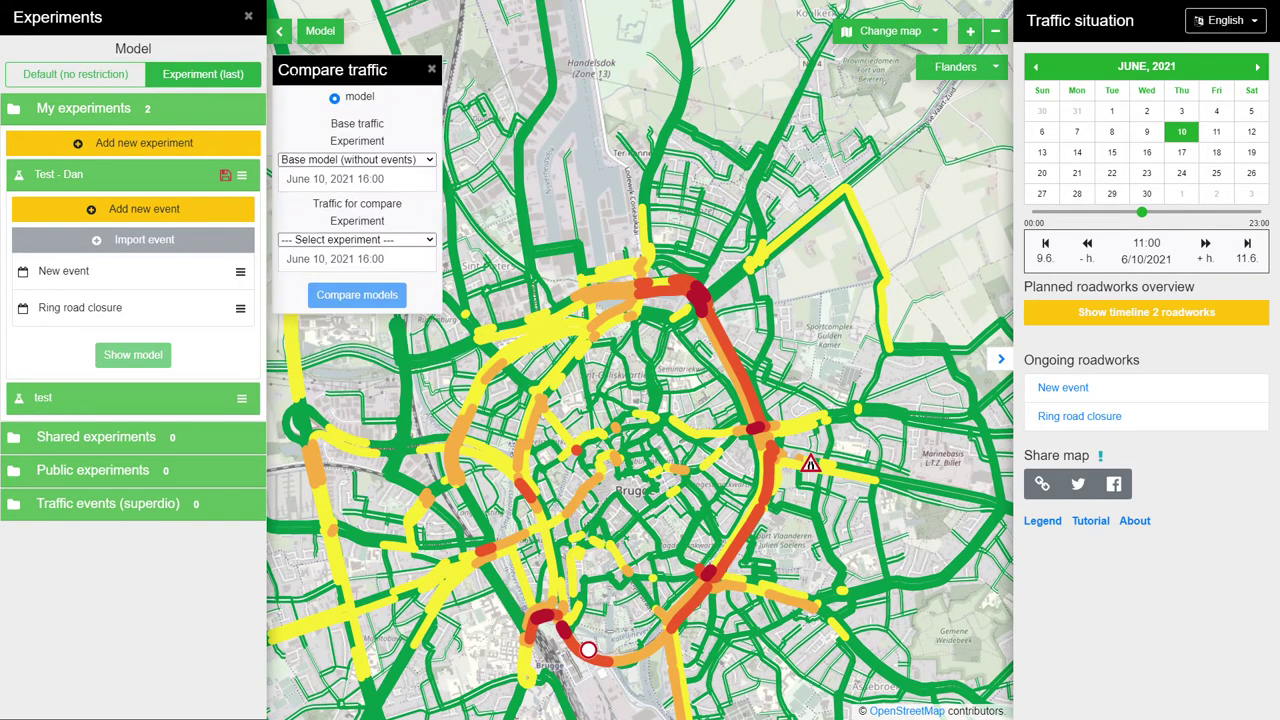
# - Compare Test - Dan against the base model without events at June 10, 2021 16:00
pyautogui.click(316, 247)
pyautogui.click(315, 287)
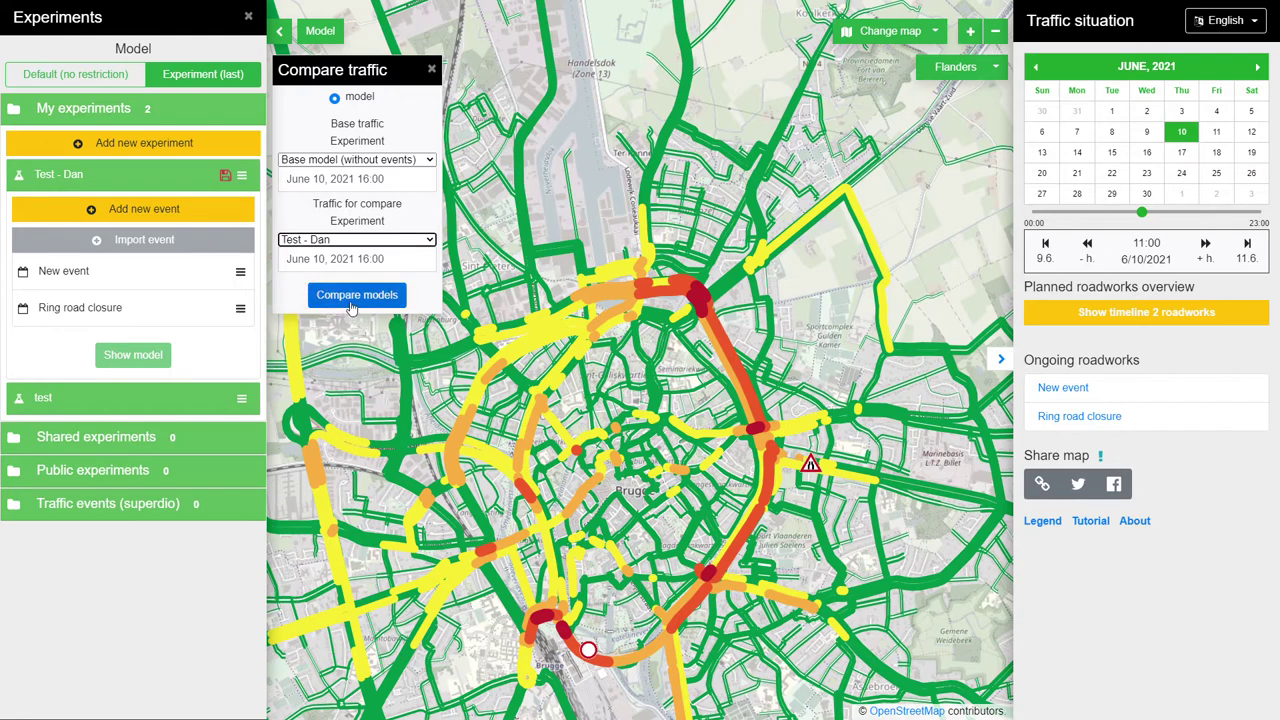
pyautogui.click(347, 311)
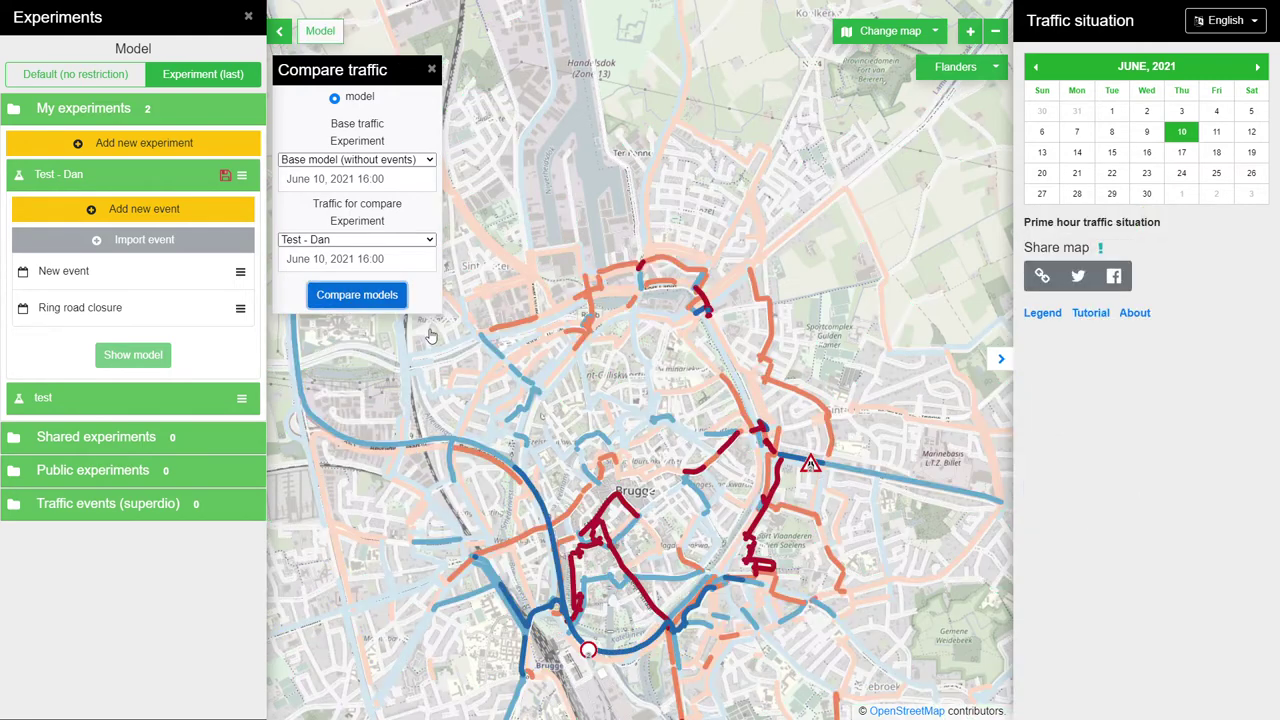